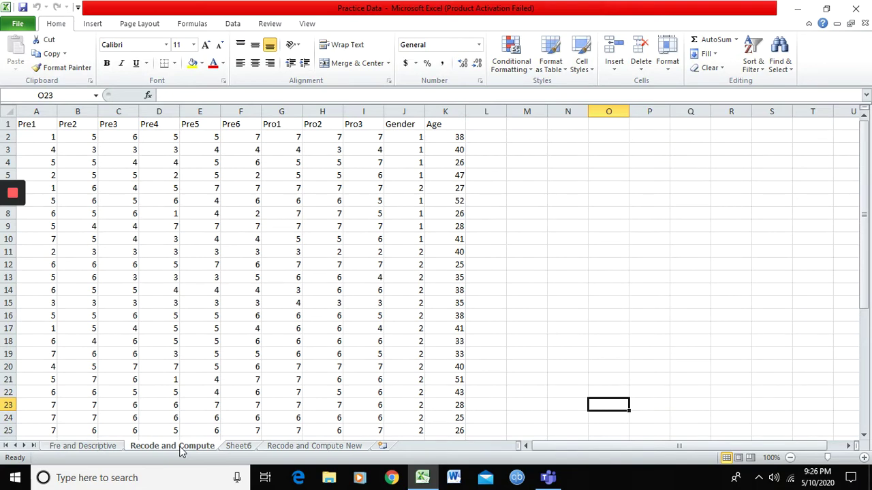
Examine the Age column and the age-group labels beside the Age statistics on the Fre and Descriptive sheet.
click(99, 447)
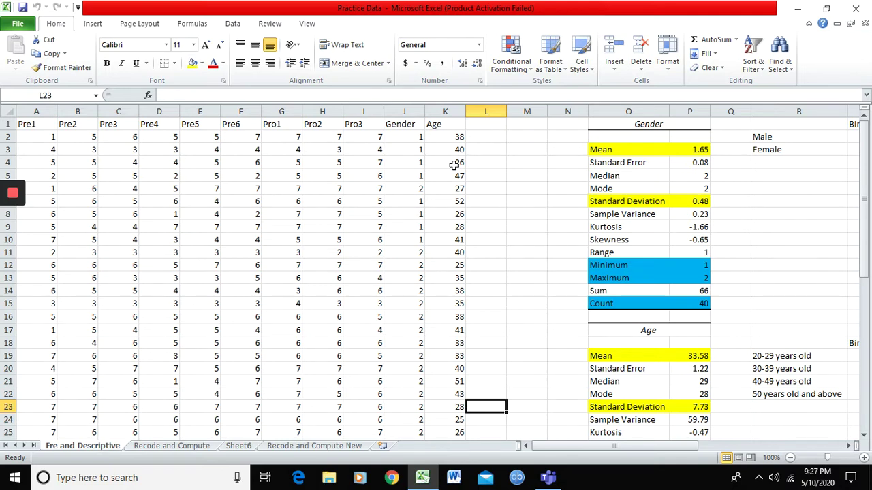
click(446, 111)
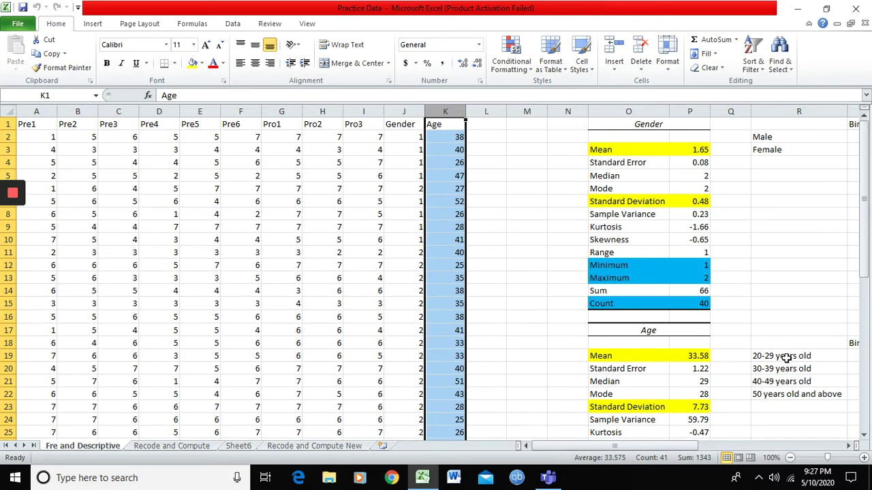
drag(784, 357, 785, 395)
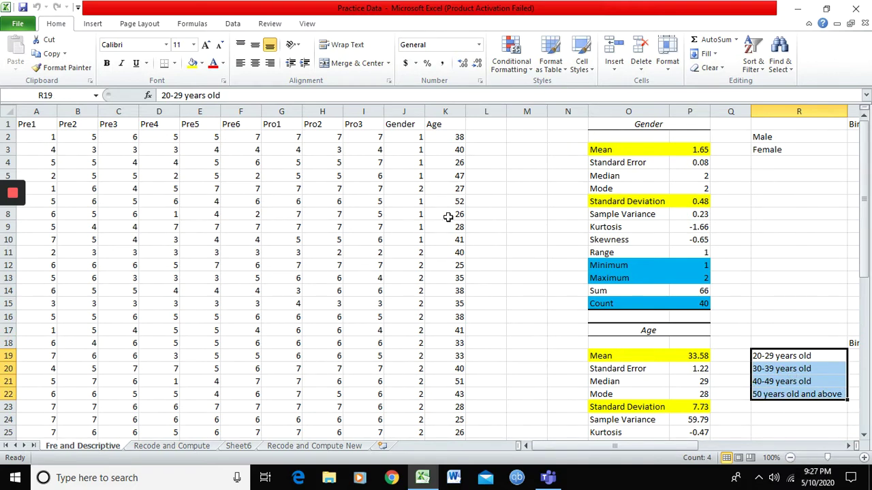
click(452, 126)
click(484, 137)
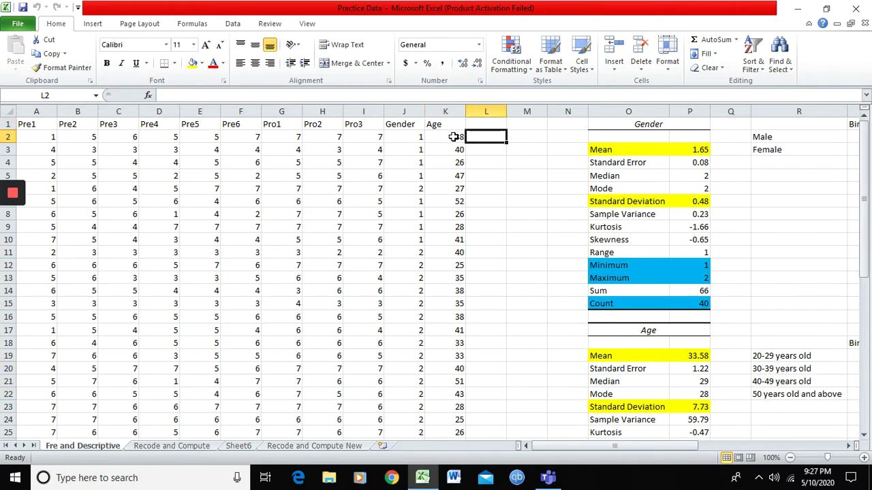
click(453, 137)
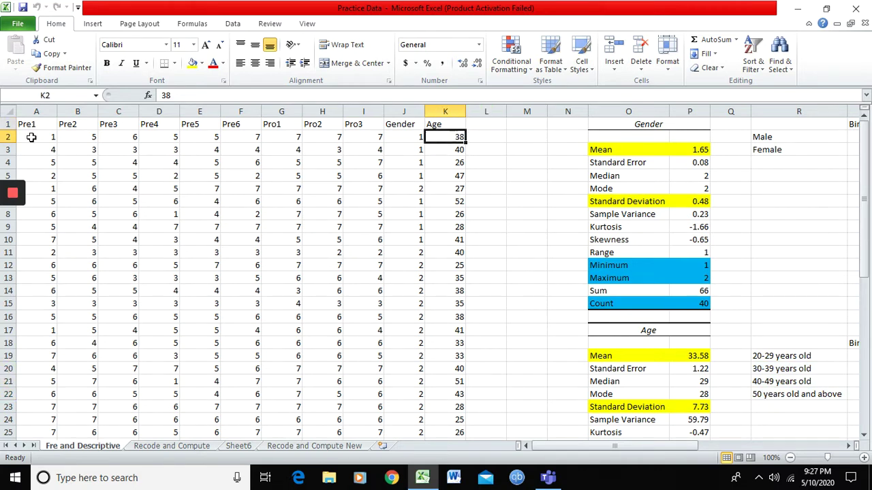
click(8, 137)
click(455, 137)
click(489, 137)
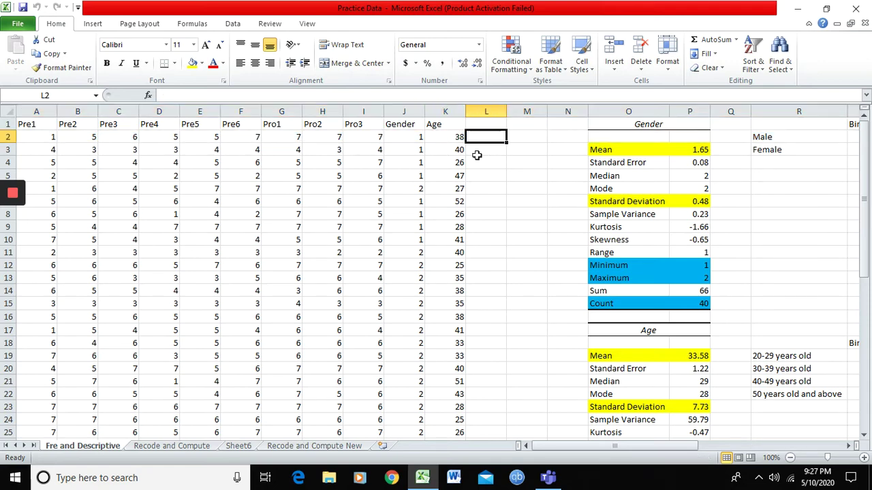
click(451, 124)
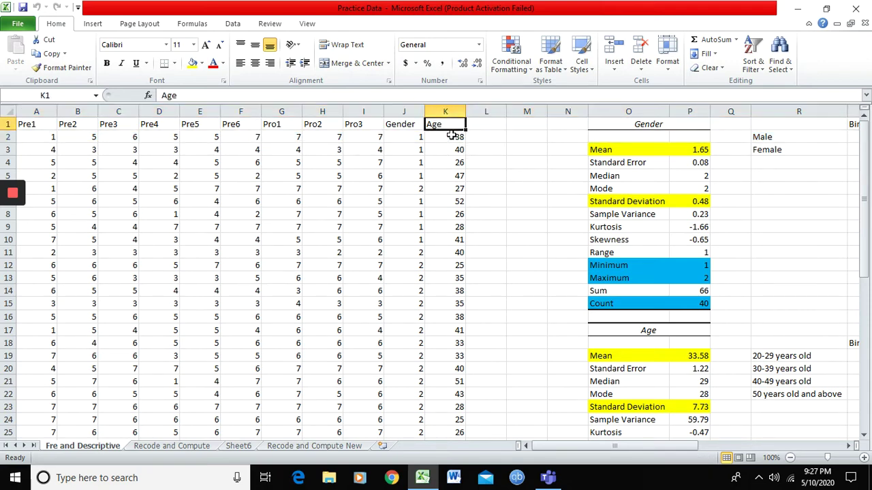
click(454, 136)
click(485, 138)
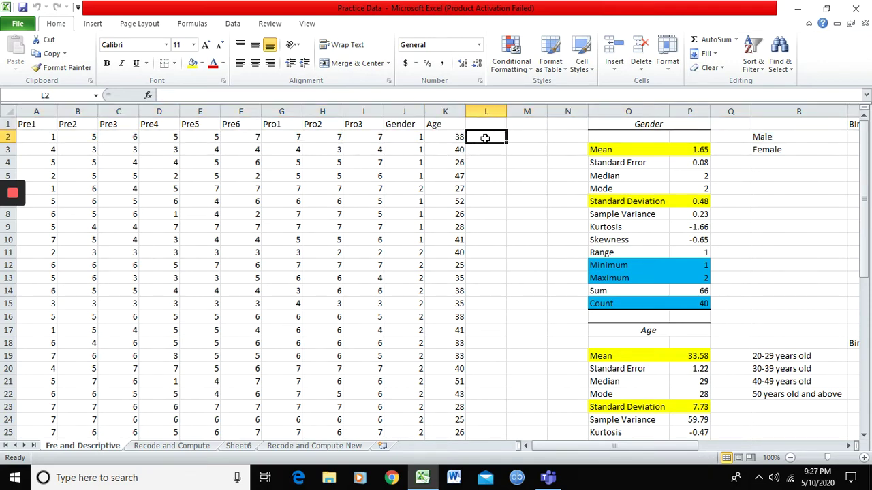
click(454, 137)
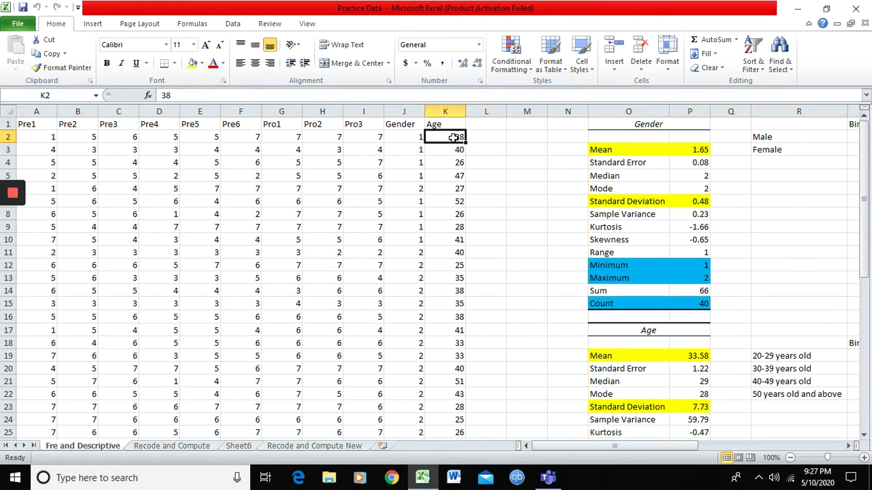
click(773, 368)
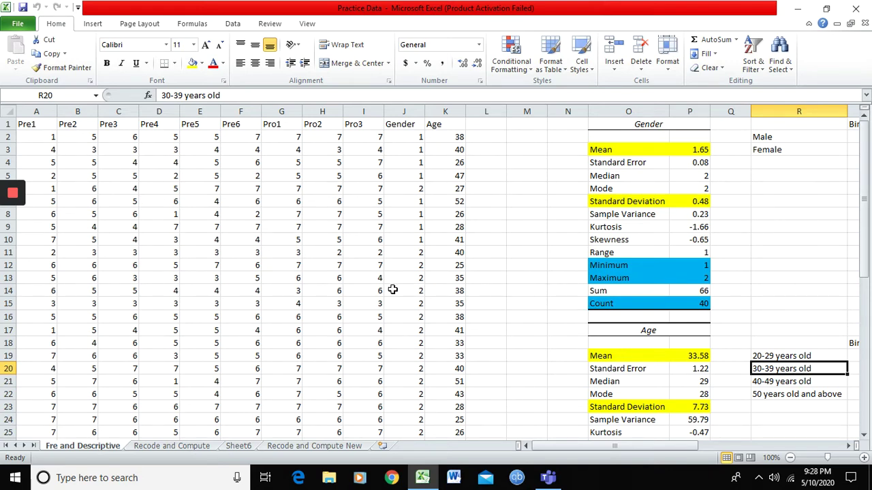
click(166, 447)
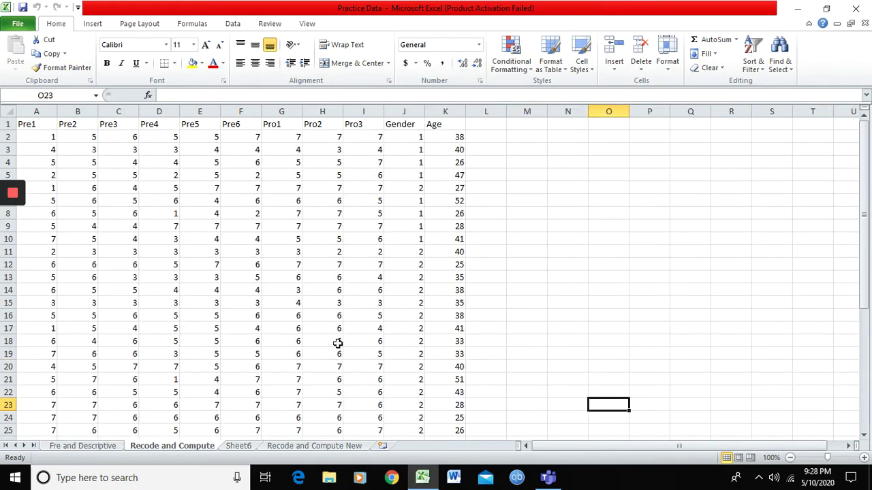
click(87, 446)
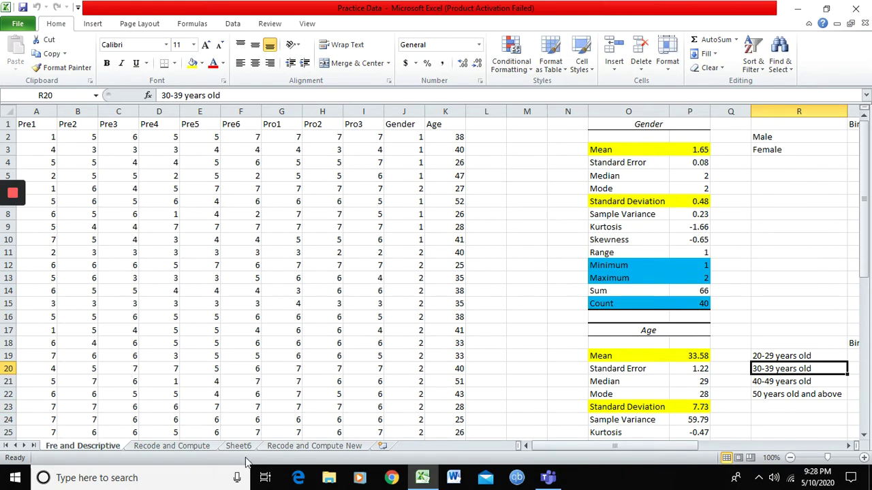
Turn on filtering for the header row of the Recode and Compute sheet.
click(185, 447)
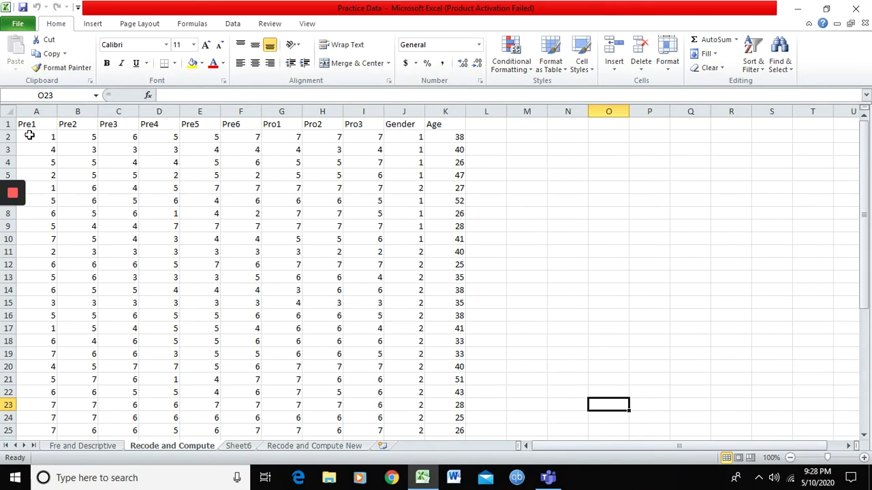
click(7, 123)
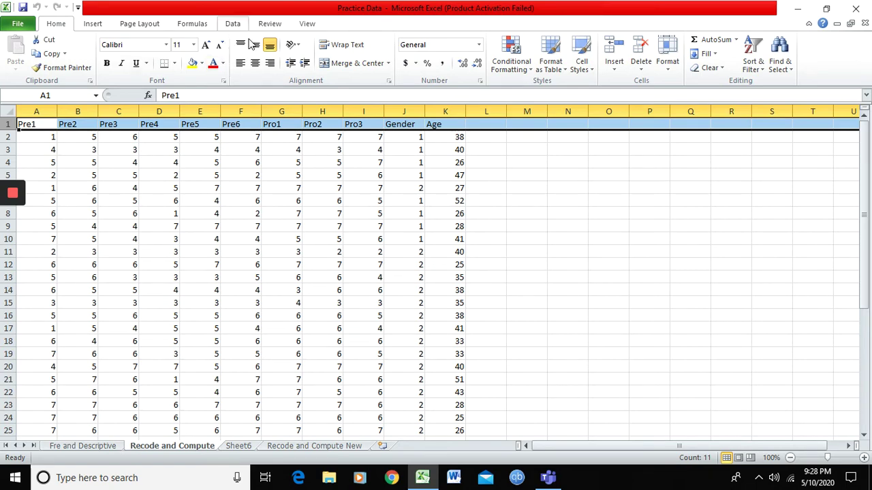
click(231, 25)
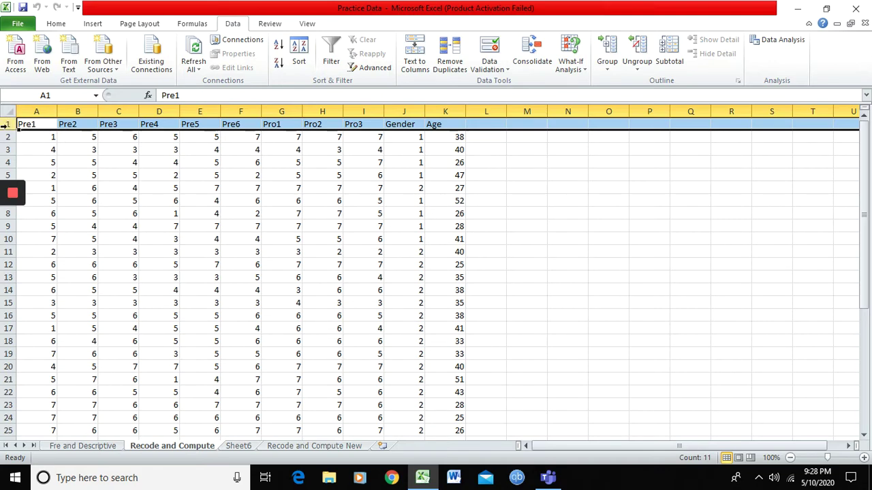
click(333, 49)
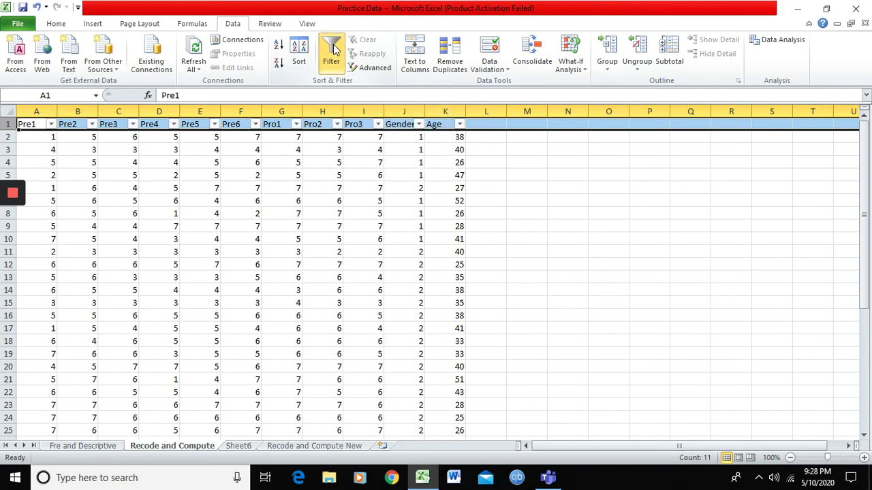
click(443, 123)
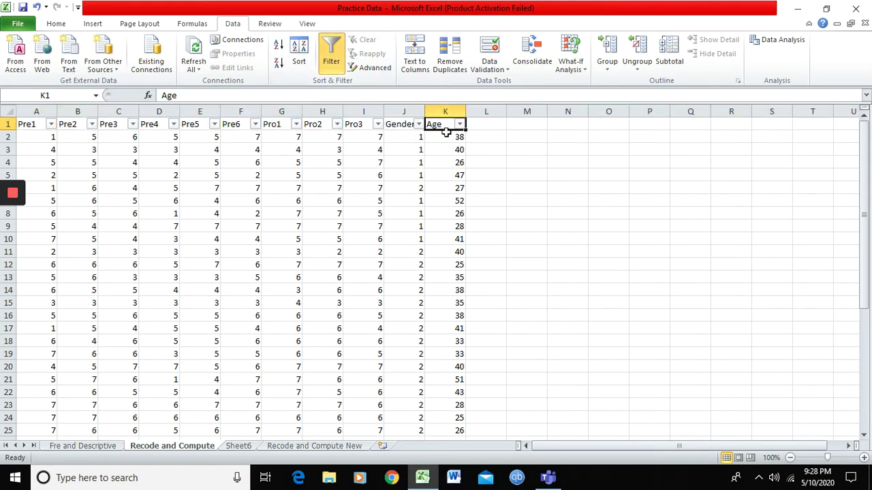
click(460, 124)
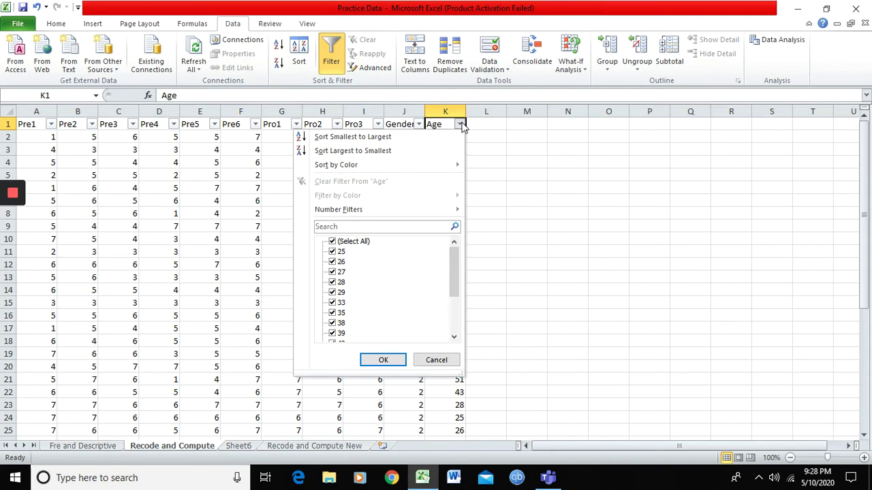
mouse_move(453, 272)
mouse_down()
mouse_move(449, 327)
mouse_move(457, 256)
mouse_up()
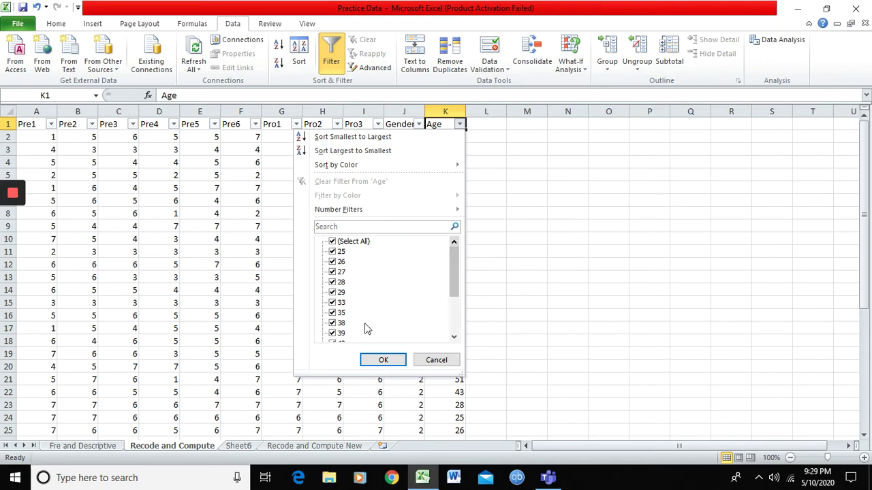
click(333, 243)
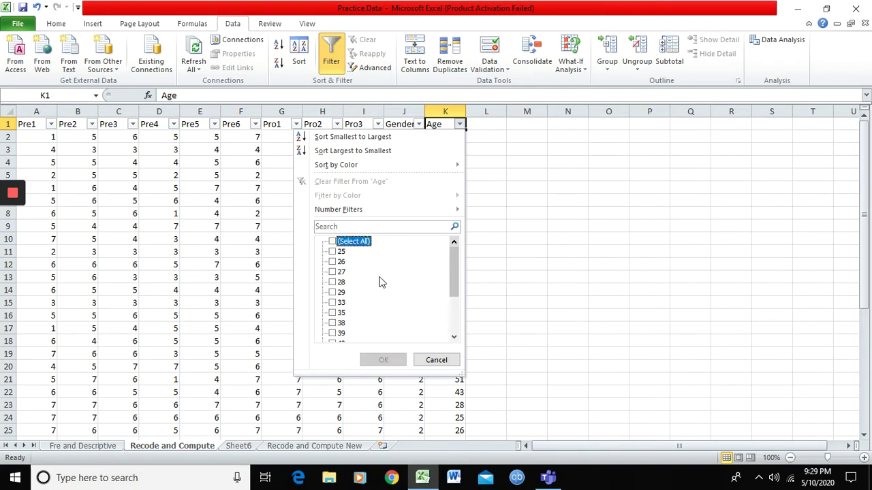
click(333, 252)
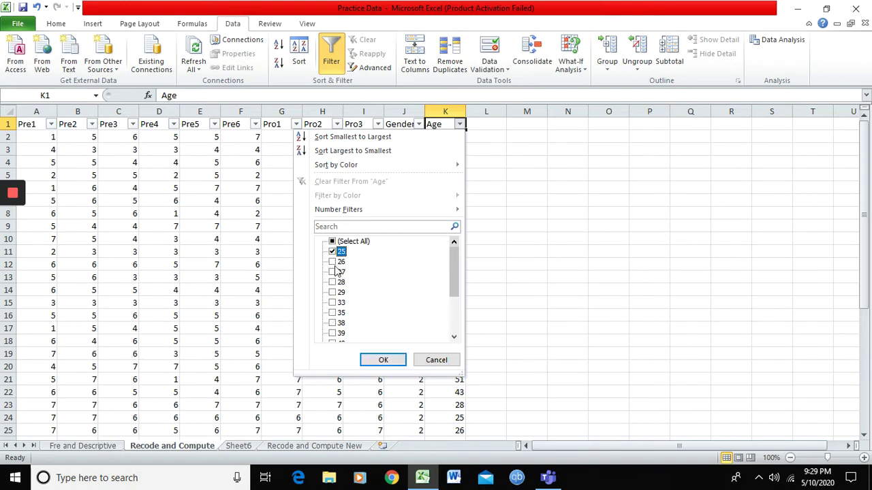
click(333, 262)
click(333, 273)
click(333, 283)
click(333, 293)
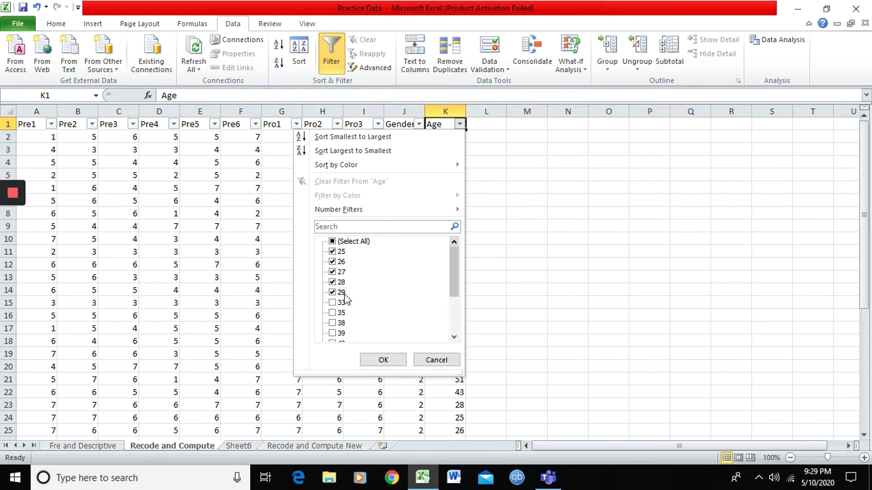
Enter the column header Age_Scale in cell L1, beside the Age column.
click(493, 124)
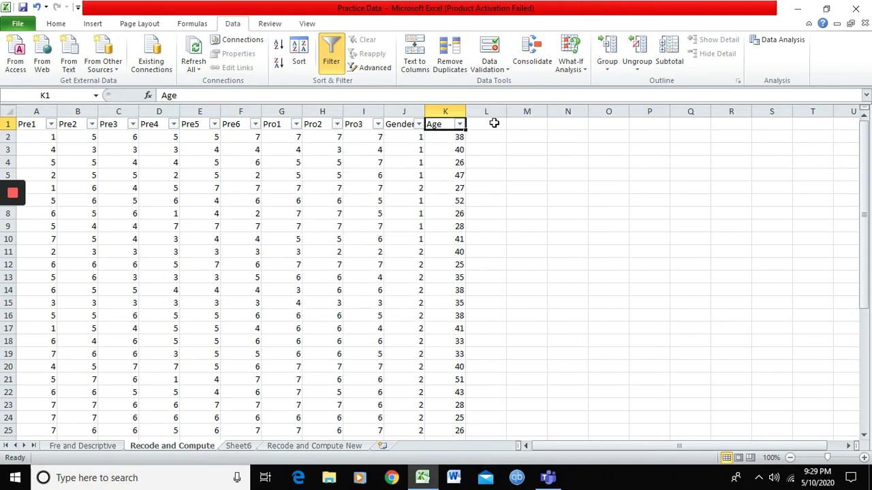
text(Age)
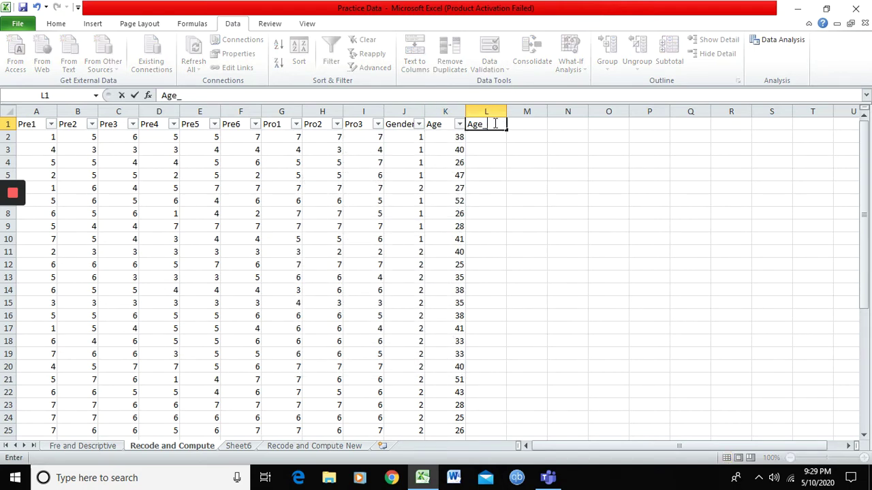
text(_Scale)
click(485, 138)
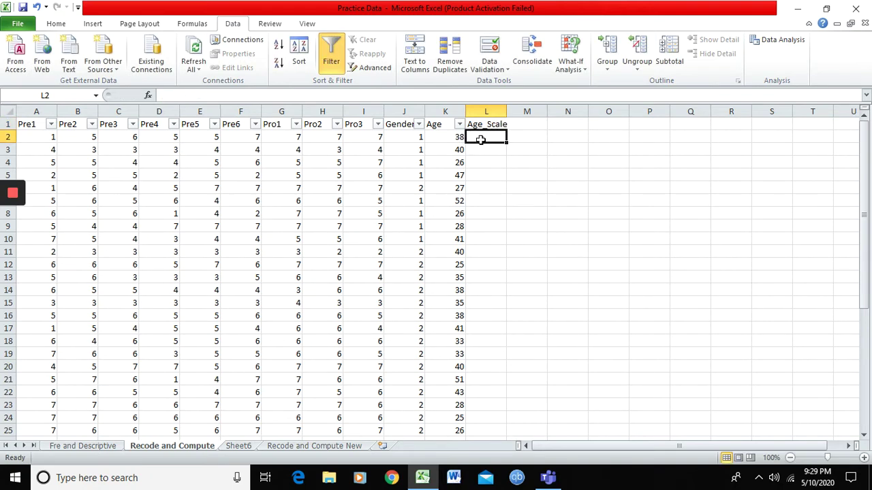
click(488, 149)
click(488, 138)
click(487, 149)
click(492, 159)
click(490, 138)
click(489, 150)
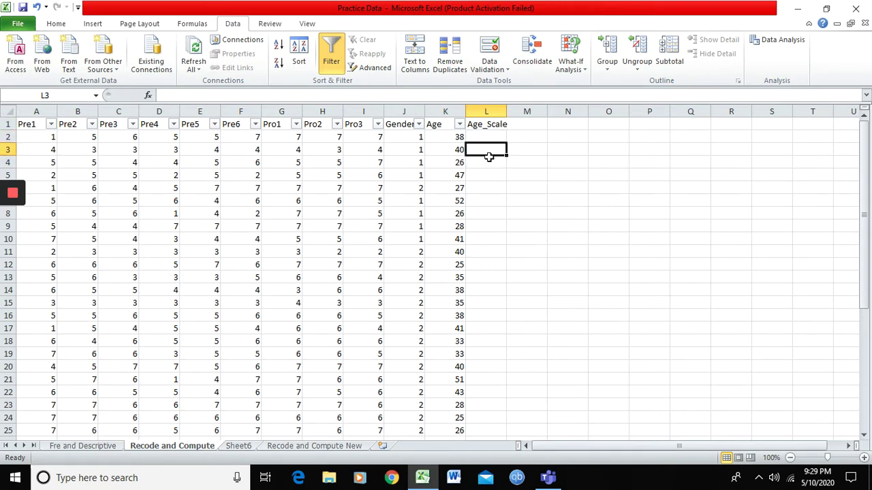
click(491, 160)
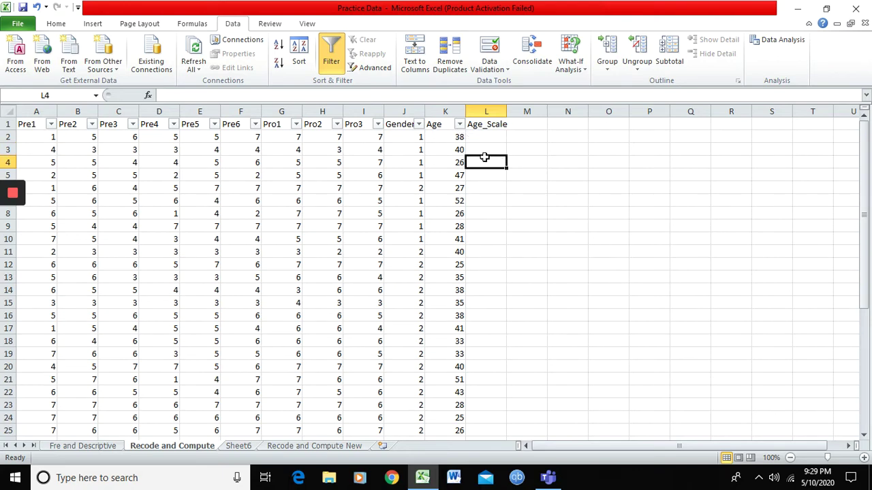
click(488, 150)
click(471, 137)
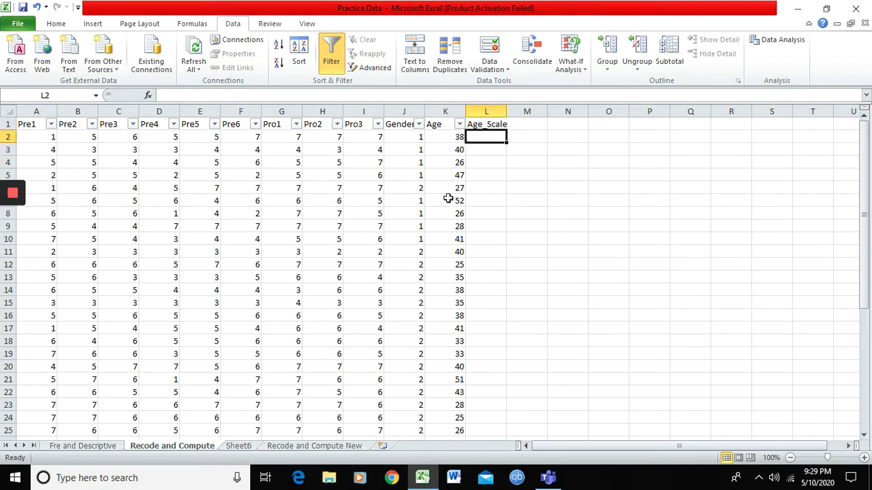
scroll(486, 222, down, 6)
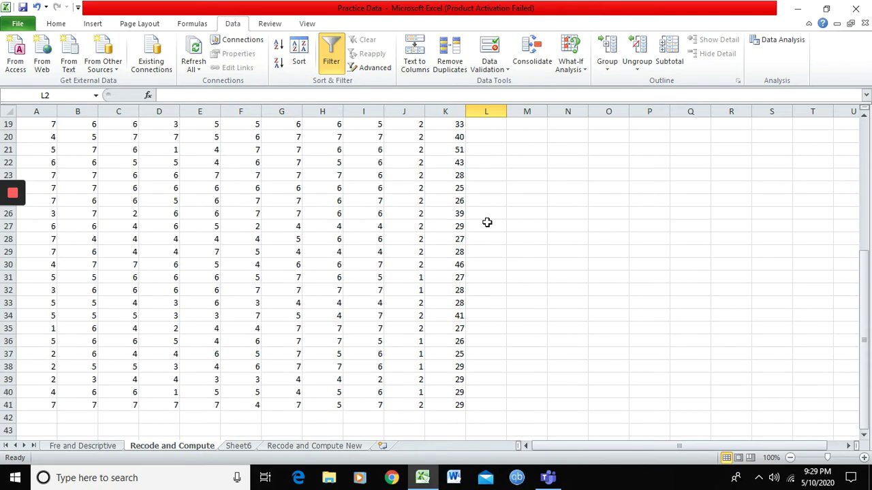
scroll(487, 222, up, 6)
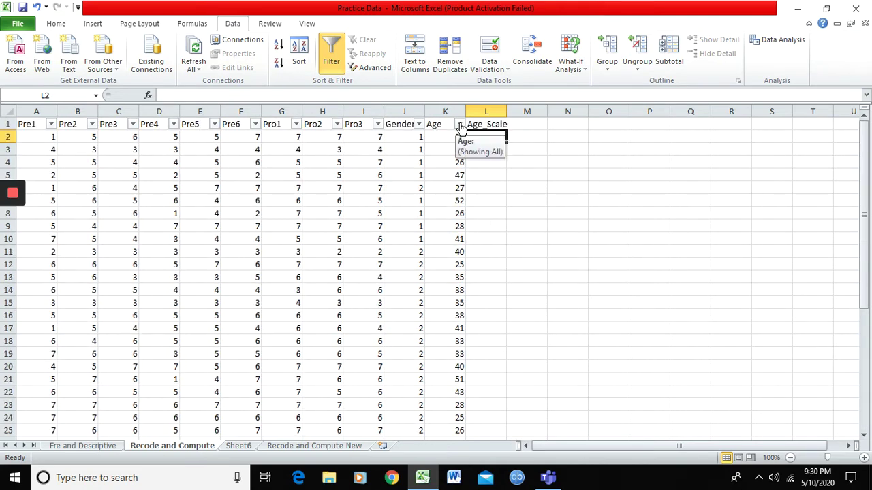
Filter the Age column to show only the ages 25, 26, 27, 28 and 29.
click(461, 127)
click(333, 243)
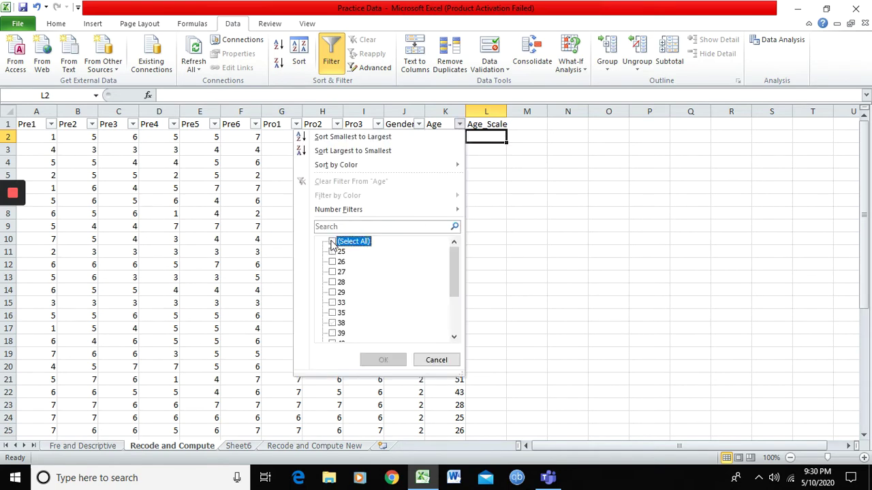
click(332, 251)
click(332, 261)
click(333, 272)
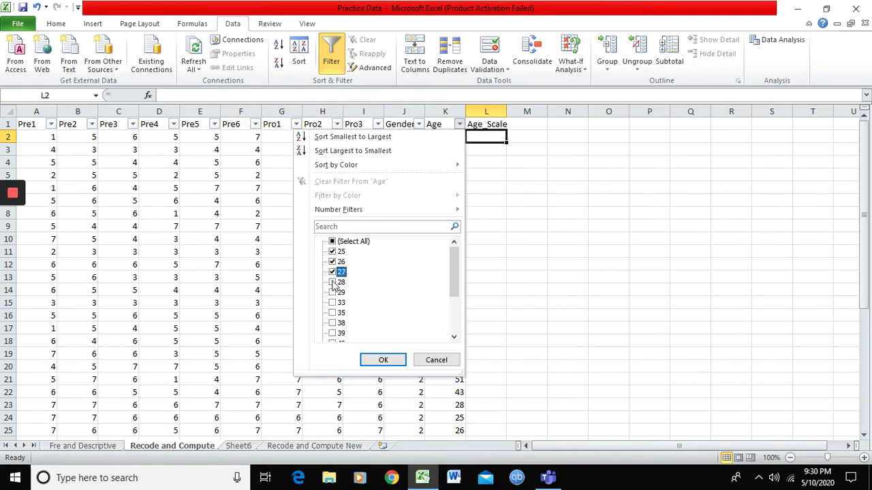
click(332, 282)
click(333, 292)
click(383, 359)
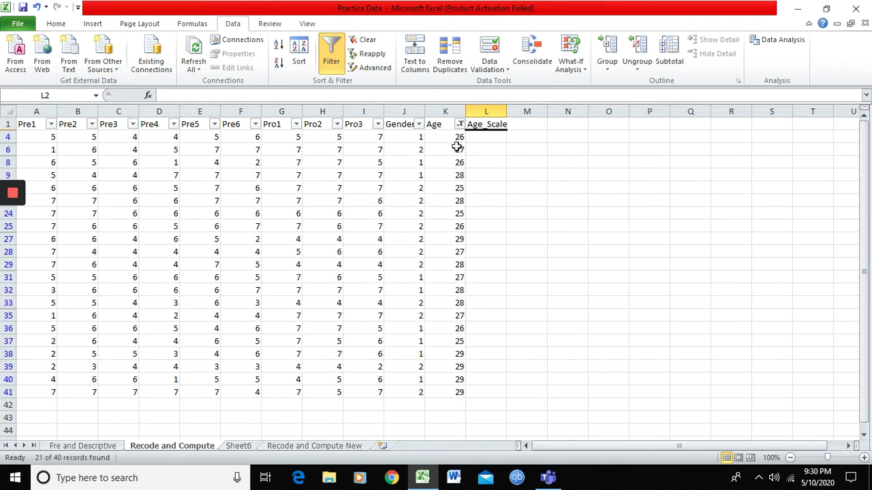
Enter the label "20 to 29 years old" in the first filtered row of the Age_Scale column, cell L4.
click(490, 136)
text(20 to)
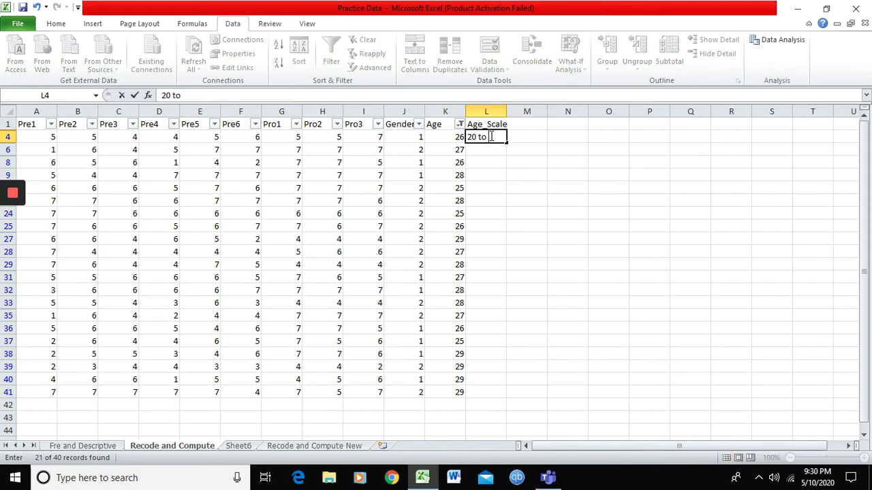
text(years old)
click(516, 175)
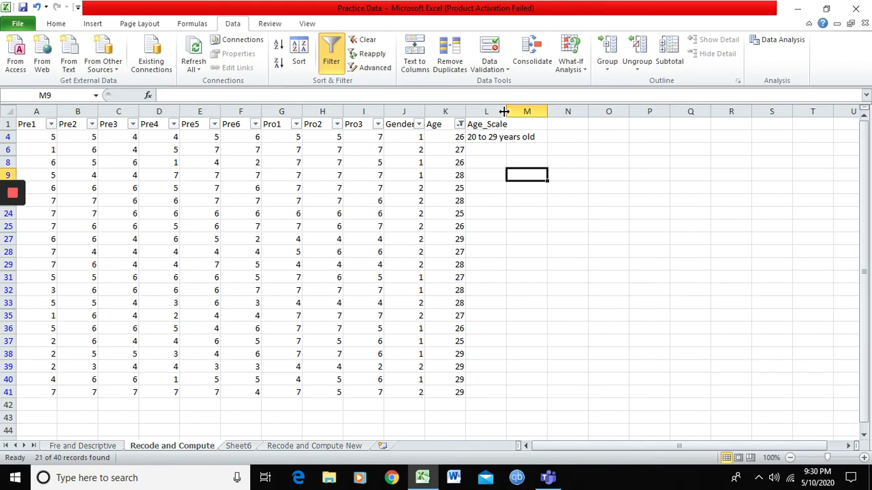
Widen the Age_Scale column and copy the "20 to 29 years old" label from L4 into the remaining filtered rows, L6 to L41.
drag(506, 111, 547, 111)
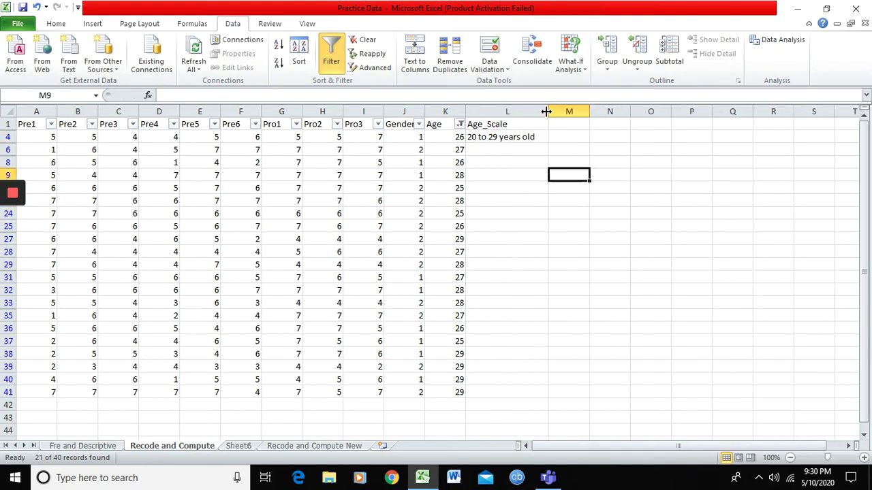
click(510, 137)
key(ctrl+c)
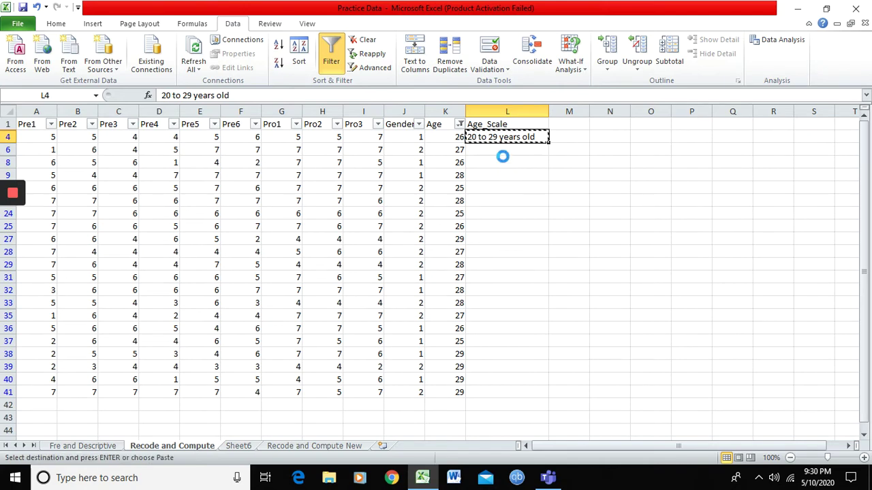
drag(502, 150, 502, 395)
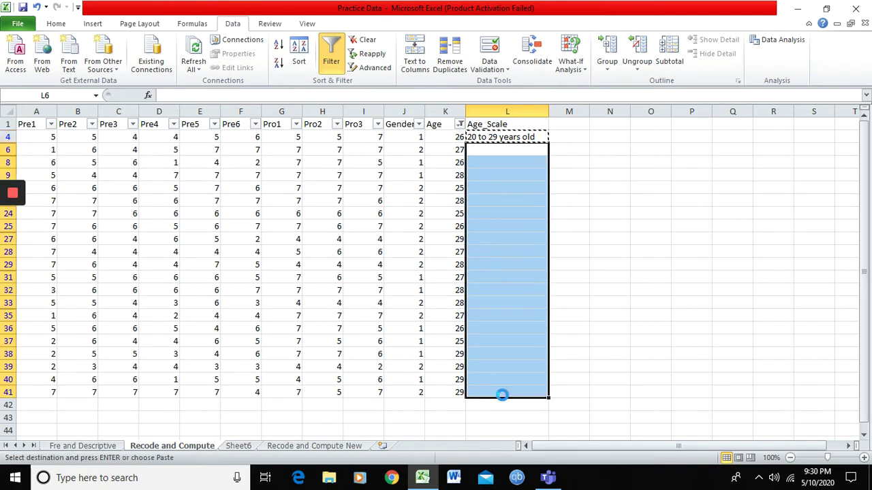
key(ctrl+v)
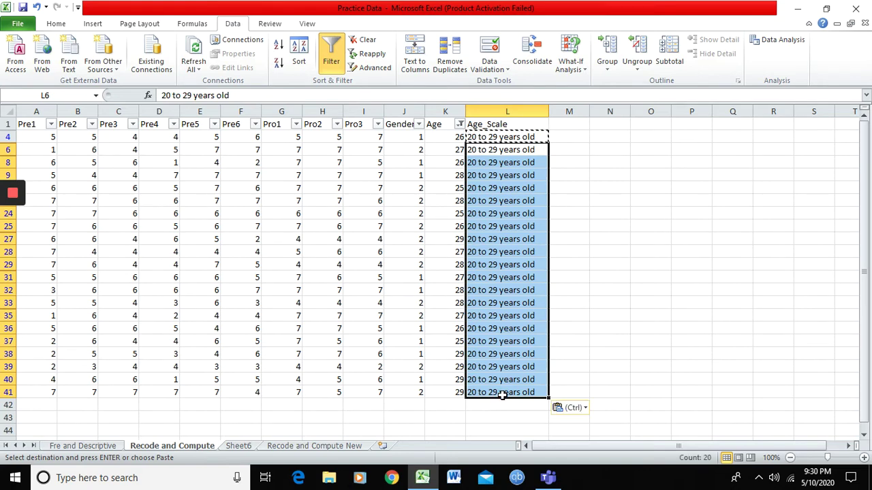
Reselect all values in the Age column filter to show every row again.
click(460, 124)
click(334, 243)
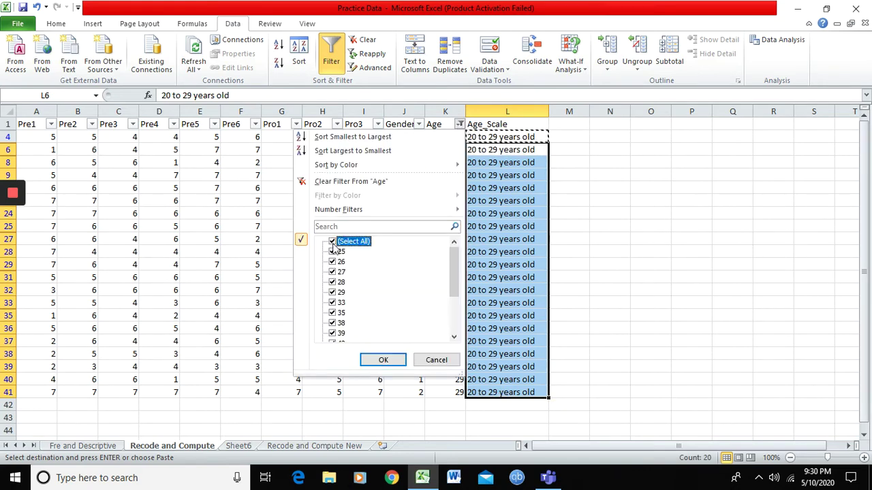
click(383, 360)
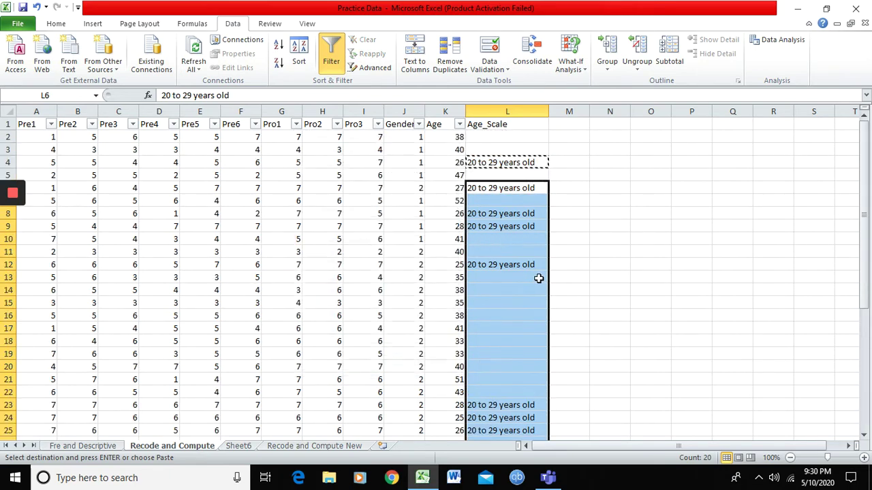
Check in the Age_Scale column which rows carry the "20 to 29 years old" label and which are still blank.
click(557, 187)
click(499, 162)
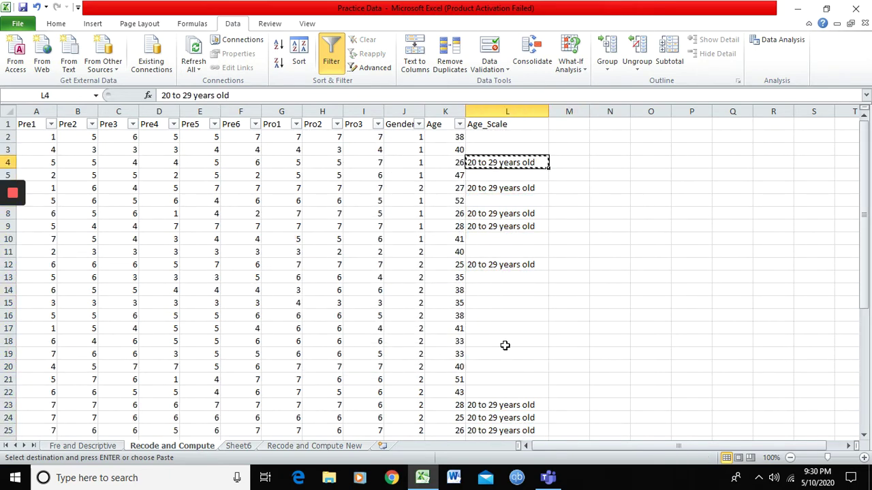
click(494, 190)
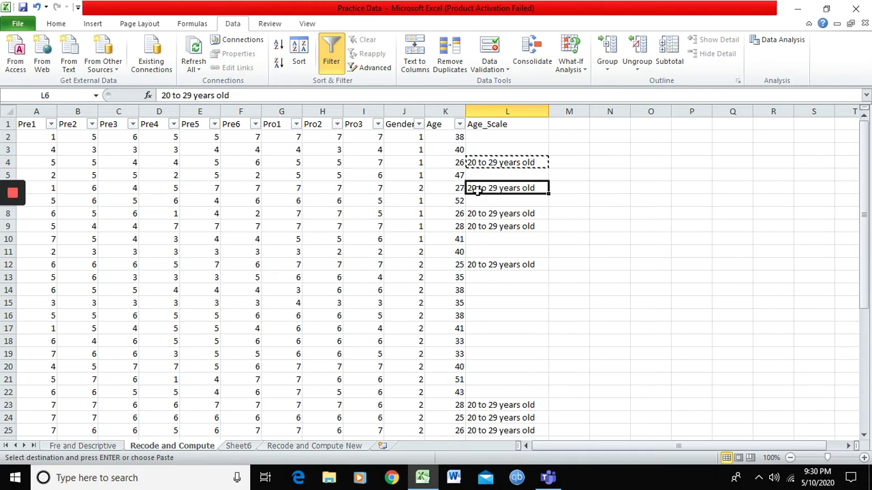
click(493, 212)
click(493, 228)
click(503, 265)
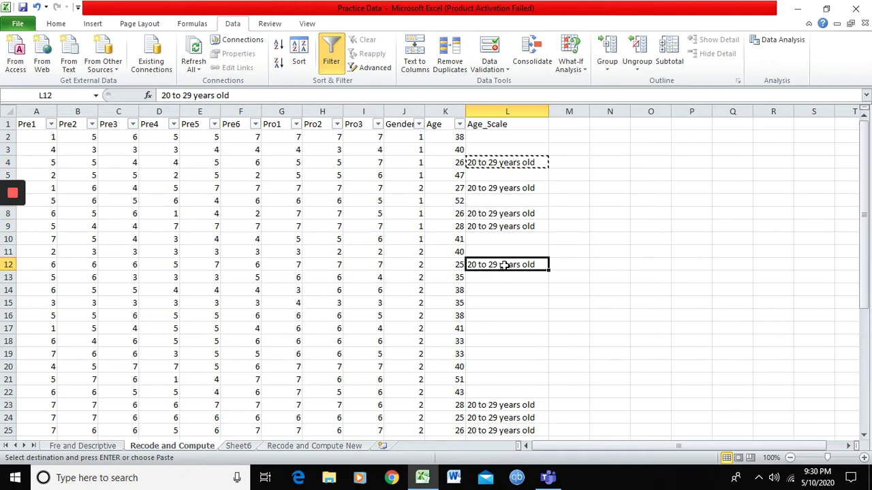
click(496, 406)
click(476, 138)
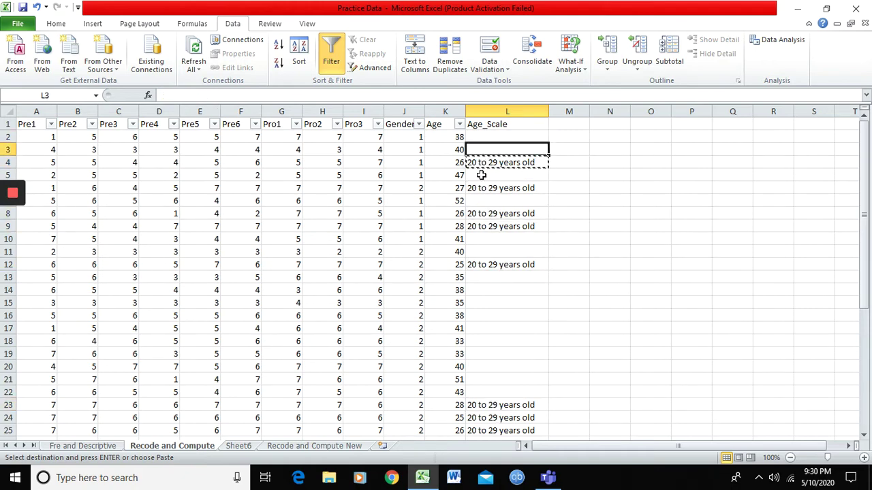
click(481, 175)
click(488, 137)
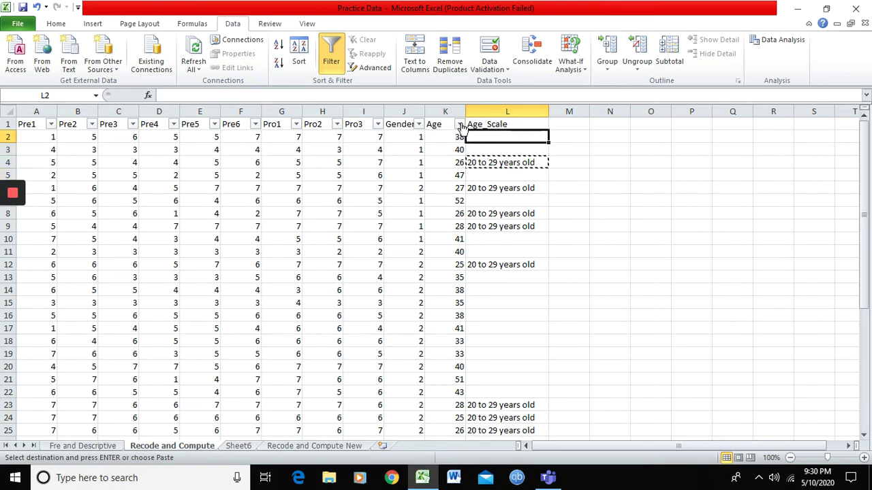
Filter the Age column to show only the ages 33, 35, 38 and 39.
click(460, 125)
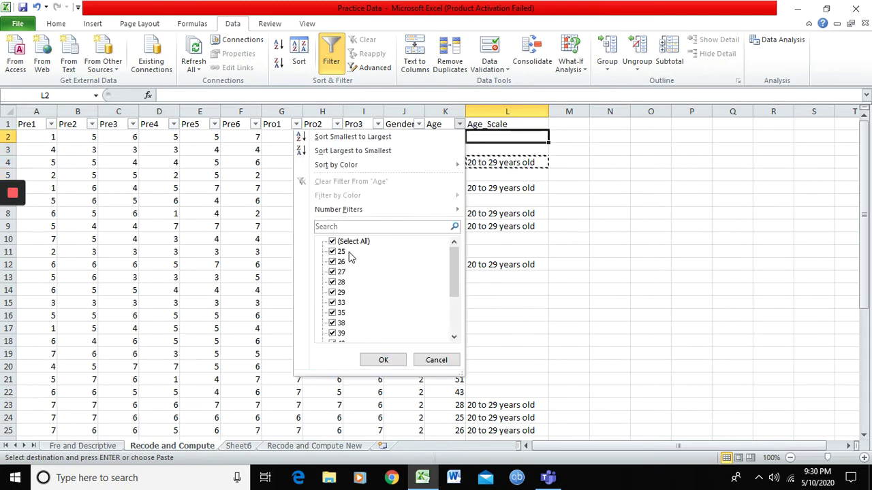
click(332, 242)
click(332, 302)
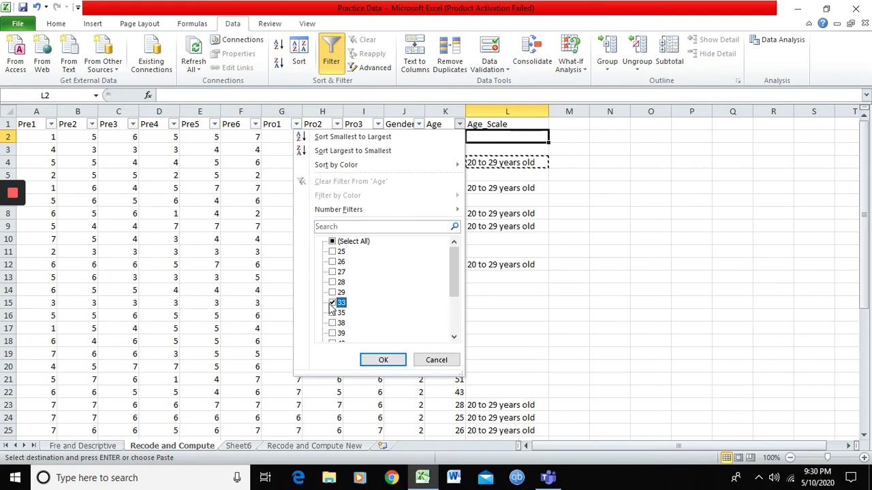
scroll(334, 315, down, 2)
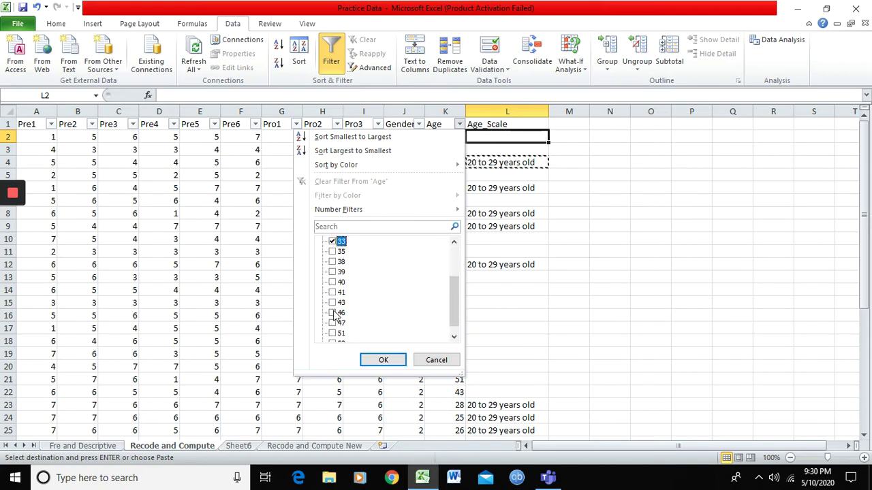
click(333, 252)
click(332, 261)
click(332, 272)
scroll(358, 281, up, 2)
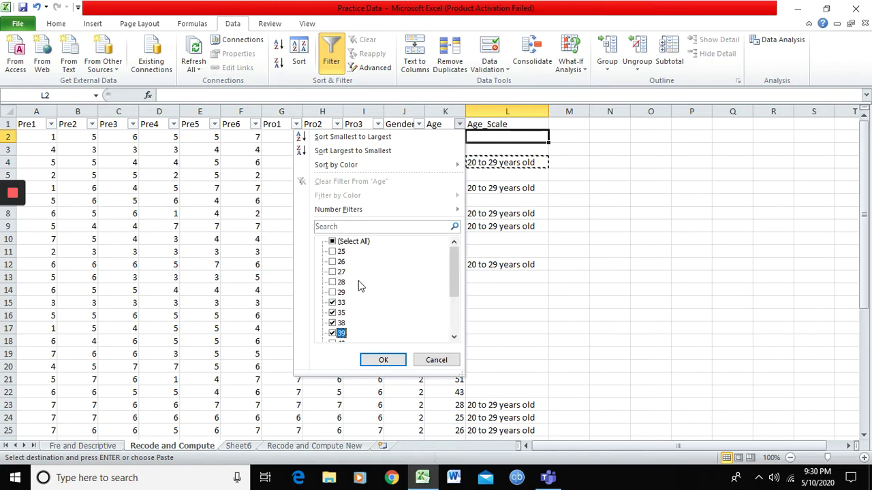
scroll(359, 281, down, 2)
click(384, 360)
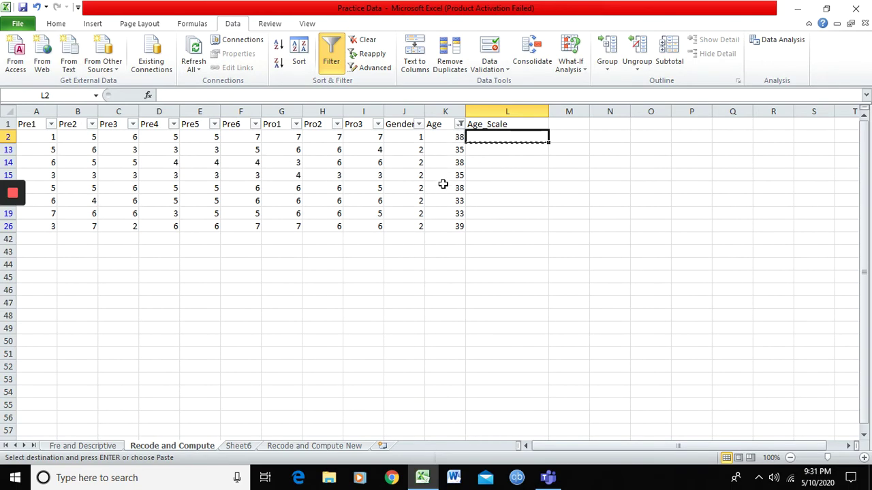
Enter the label "30 to 39 years old" in the first filtered row of the Age_Scale column, cell L2.
text(30 to 39)
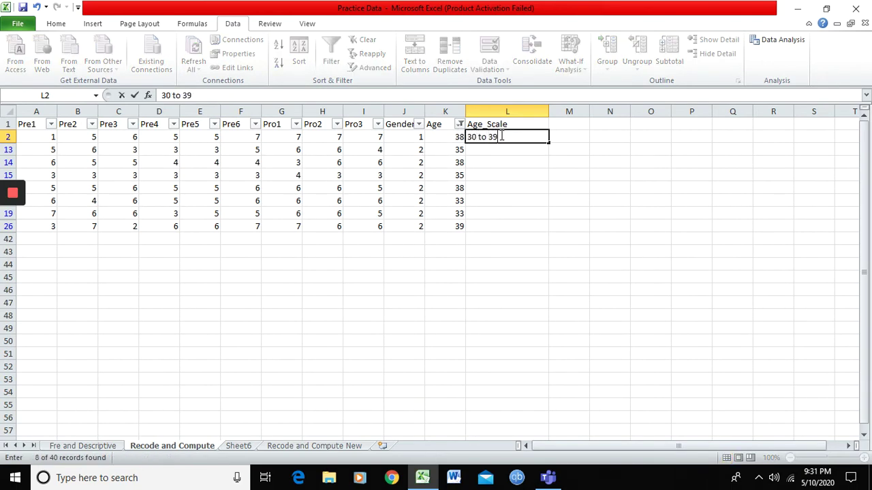
text( years old)
key(Return)
Copy the "30 to 39 years old" label from L2 into the remaining filtered Age_Scale rows, L13 to L26.
click(499, 137)
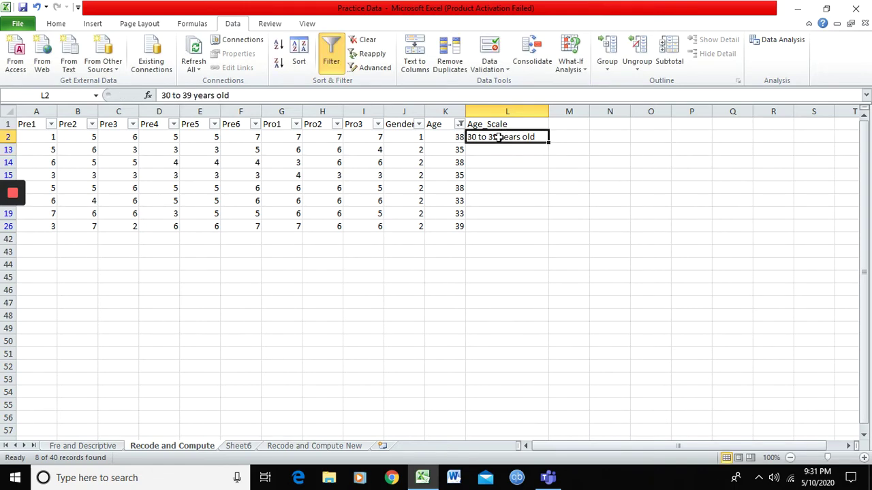
key(ctrl+c)
drag(497, 149, 490, 222)
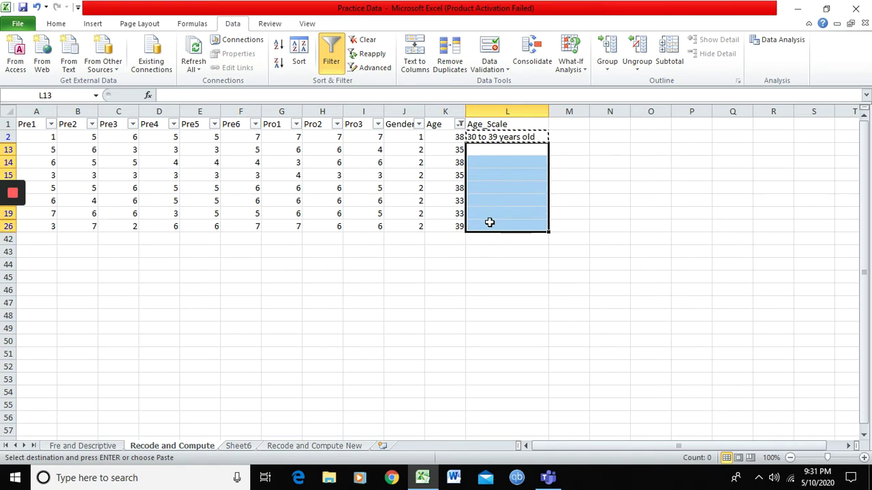
key(ctrl+v)
click(489, 251)
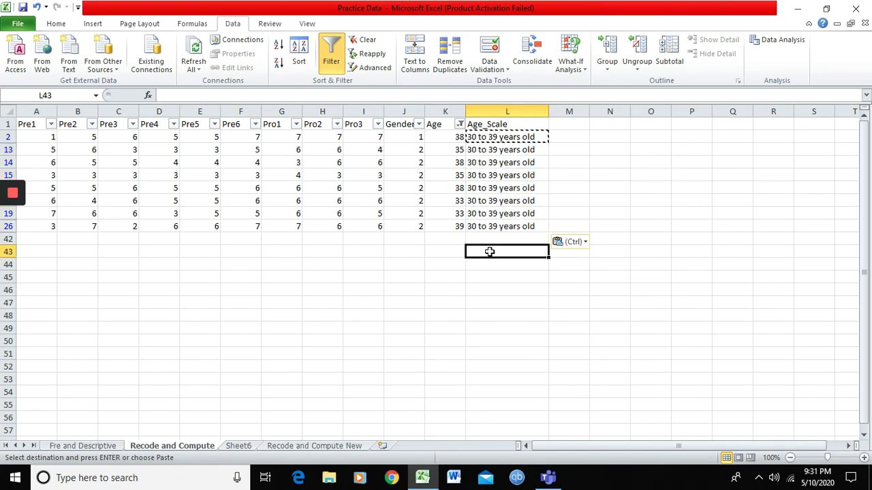
Change the Age column filter to show only the ages 40, 41, 43, 46 and 47.
click(461, 124)
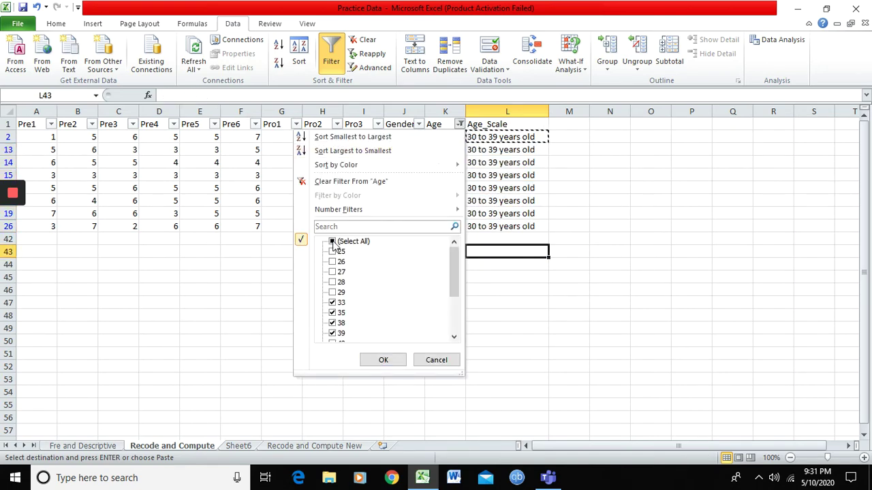
click(332, 243)
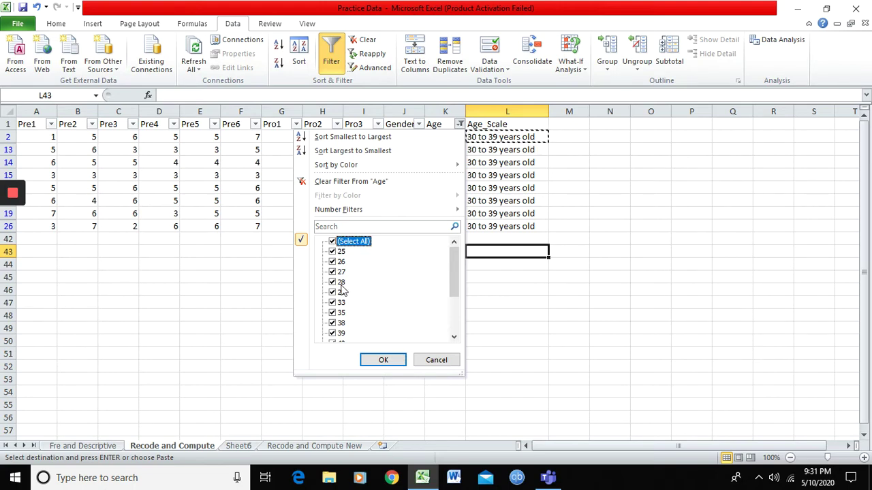
click(333, 242)
scroll(348, 281, down, 2)
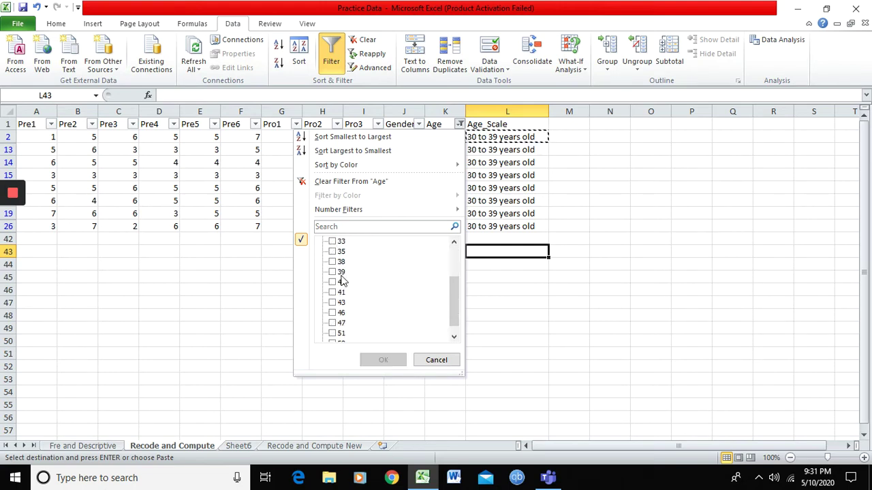
click(341, 281)
scroll(335, 286, down, 1)
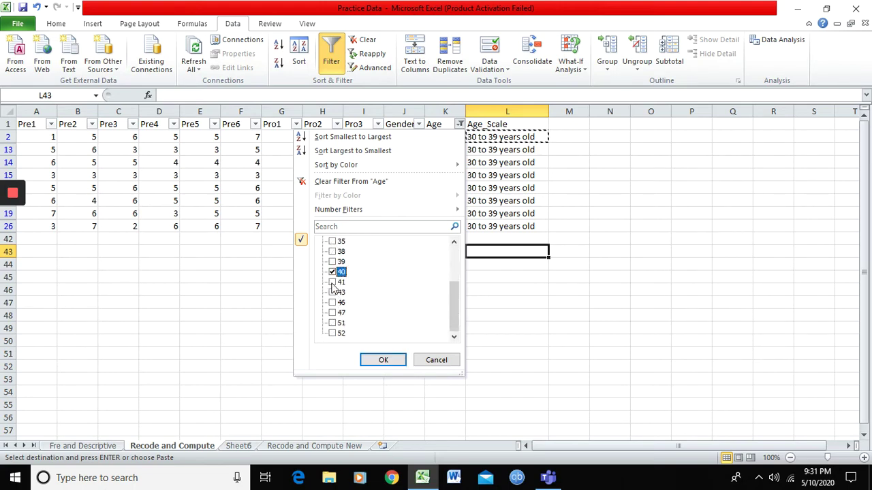
click(333, 282)
click(332, 292)
click(333, 302)
click(332, 313)
click(384, 360)
Enter the label "40 to 49 years old" in the first filtered row of the Age_Scale column, cell L3.
click(507, 137)
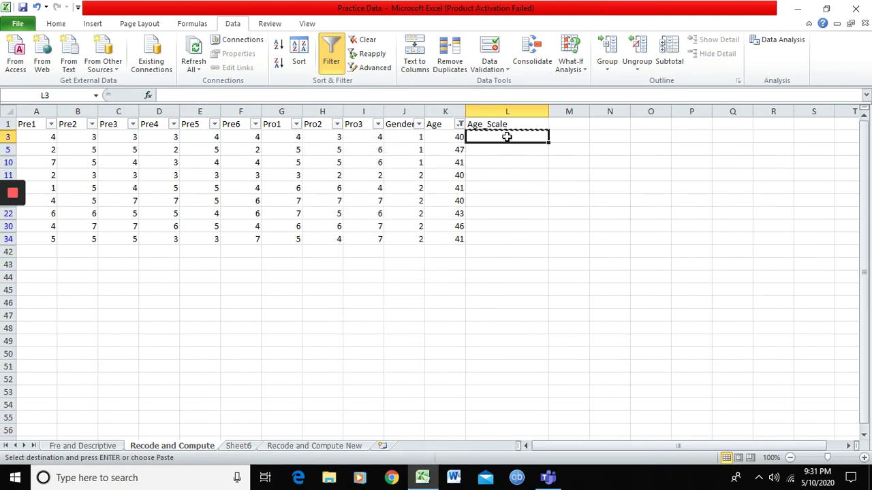
text(40 to)
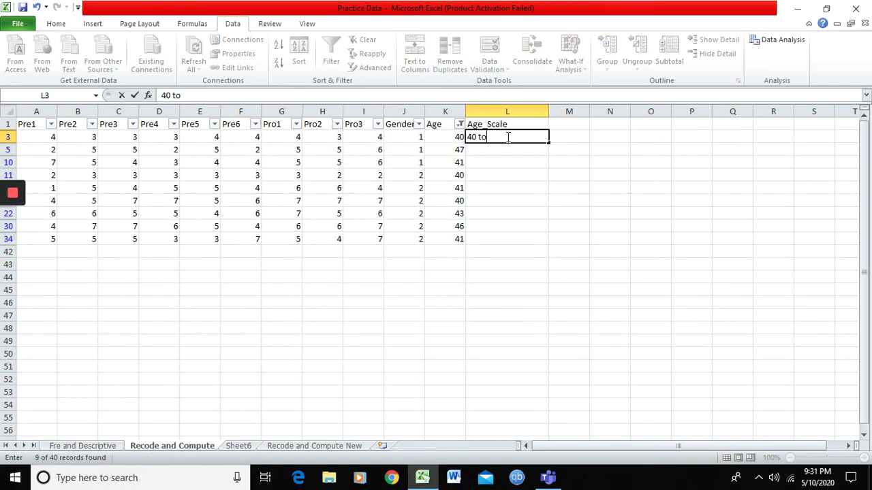
text( 49 years old)
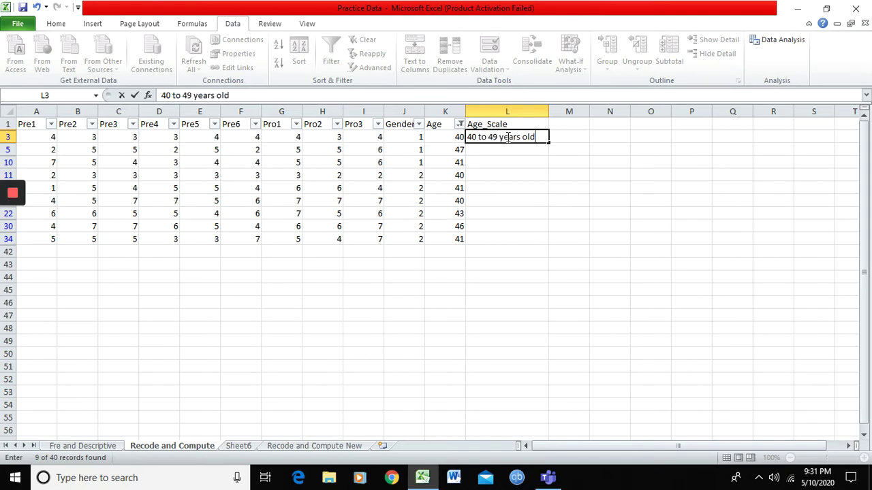
key(Return)
Copy the "40 to 49 years old" label from L3 into the remaining filtered Age_Scale rows, L5 to L34.
click(485, 137)
key(ctrl+c)
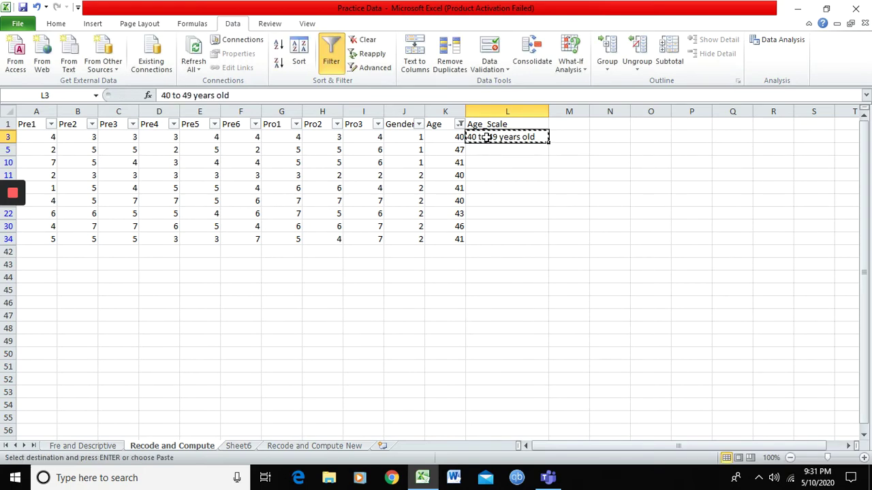
click(484, 149)
shift+click(496, 239)
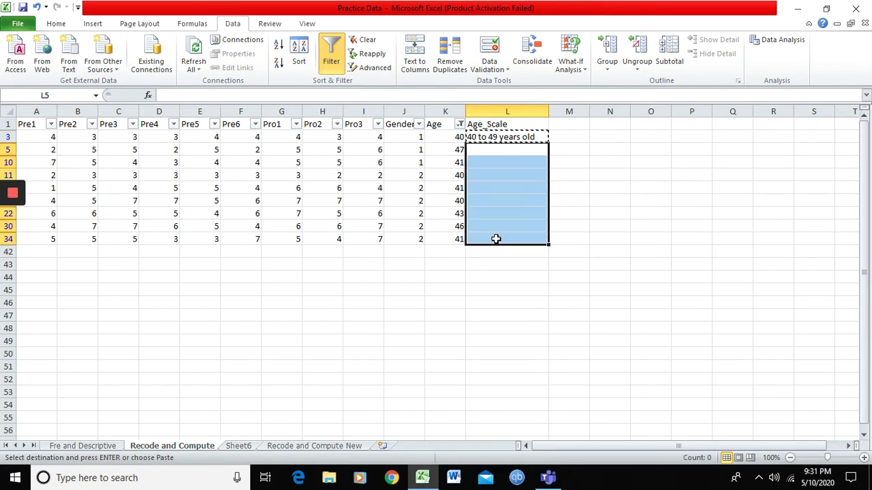
key(ctrl+v)
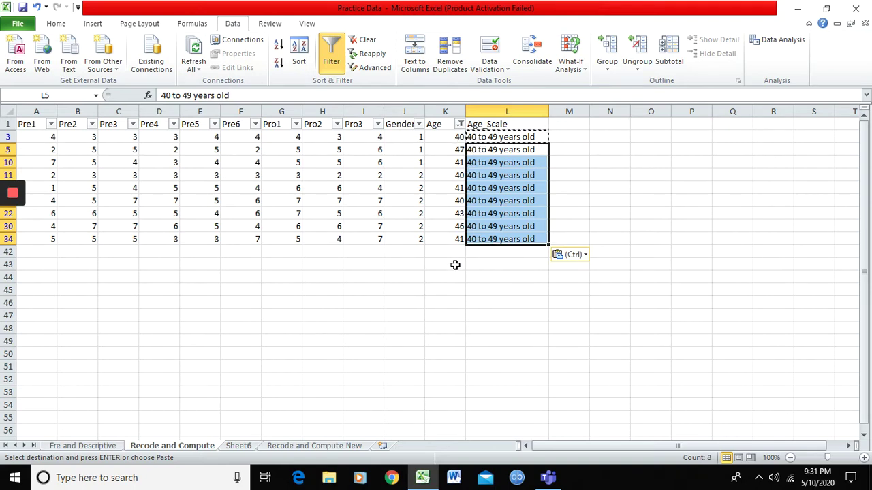
Change the Age column filter to show only the ages 51 and 52, and select the first filtered Age_Scale cell, L7.
click(461, 124)
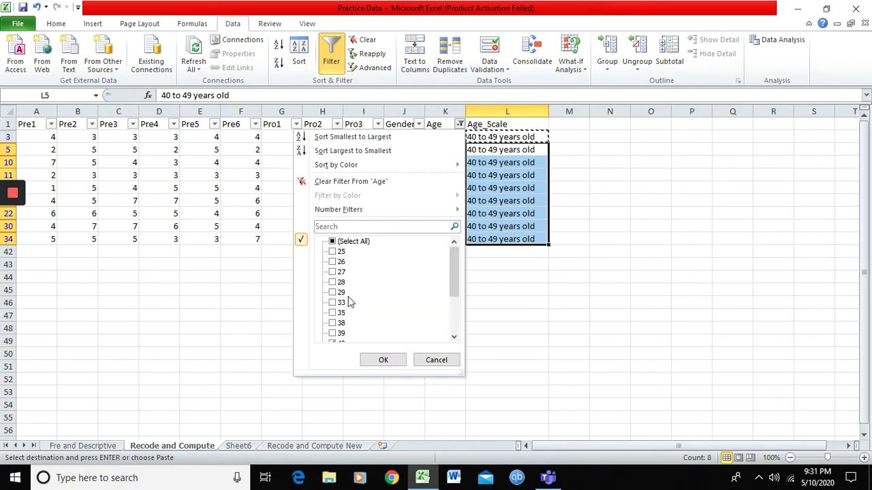
drag(453, 282, 453, 327)
click(333, 272)
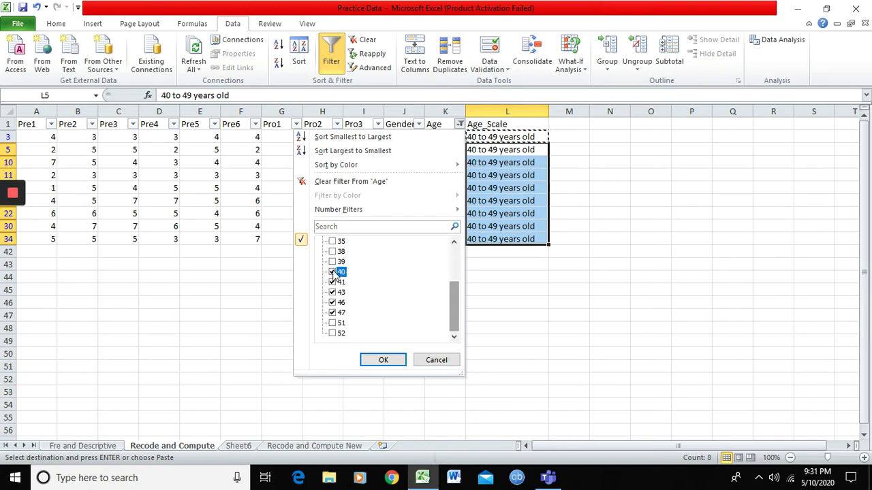
click(333, 272)
click(334, 282)
click(333, 293)
click(333, 302)
click(333, 312)
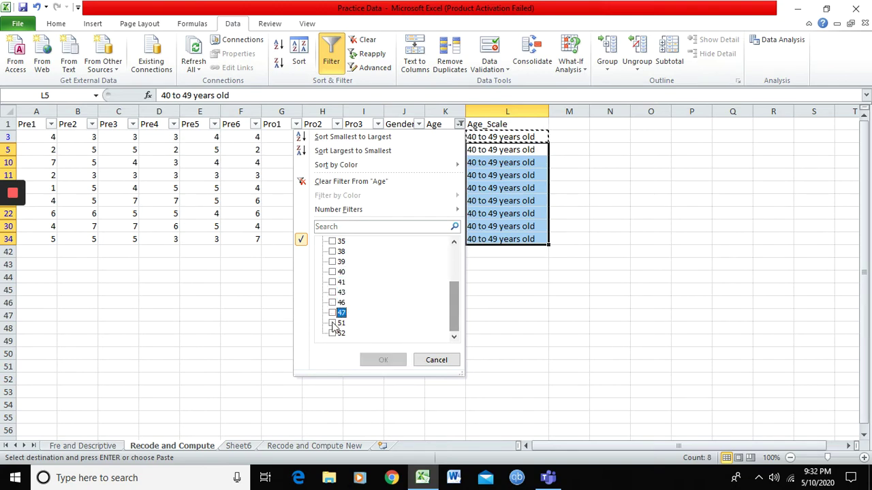
click(332, 323)
click(333, 333)
click(385, 360)
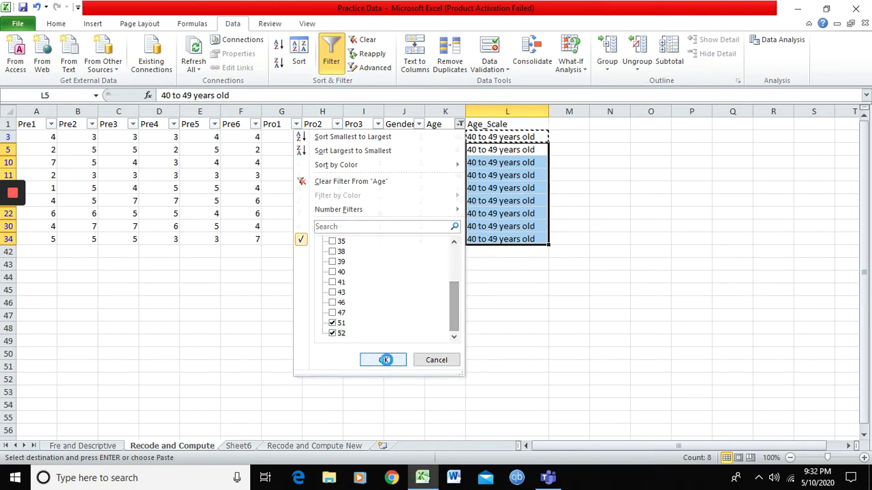
click(497, 137)
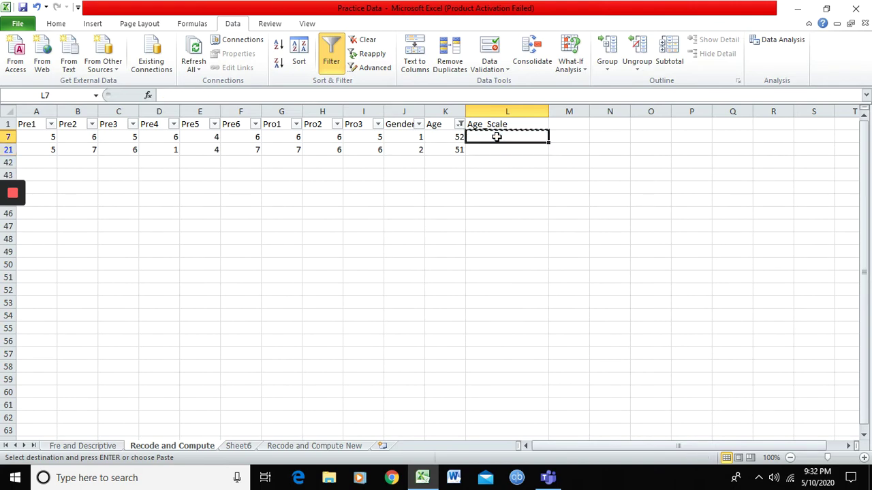
Enter the label "50 years old and above" in L7 and copy it to the other filtered Age_Scale cell, L21.
text(50 years old and above)
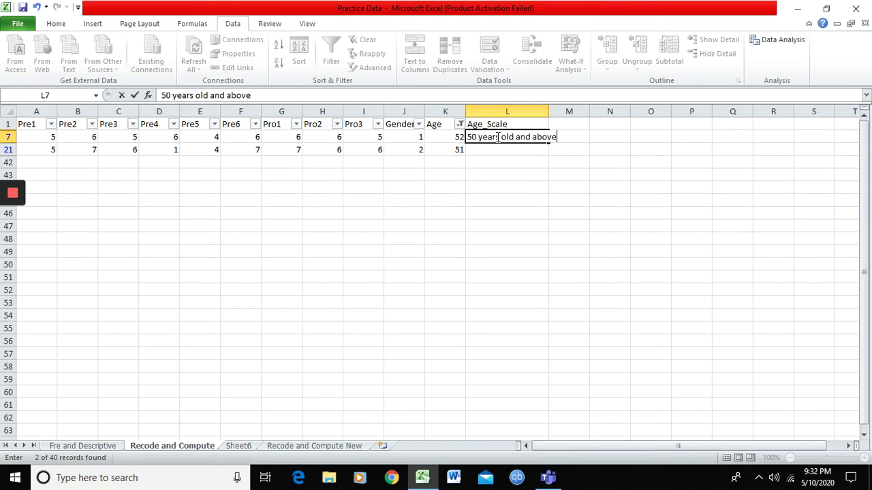
key(Return)
click(486, 137)
key(ctrl+c)
click(483, 149)
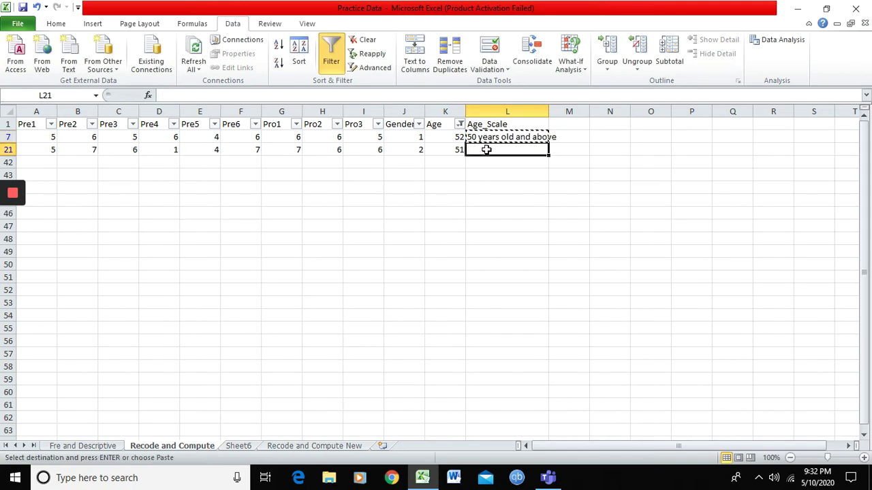
key(ctrl+v)
click(498, 190)
click(485, 136)
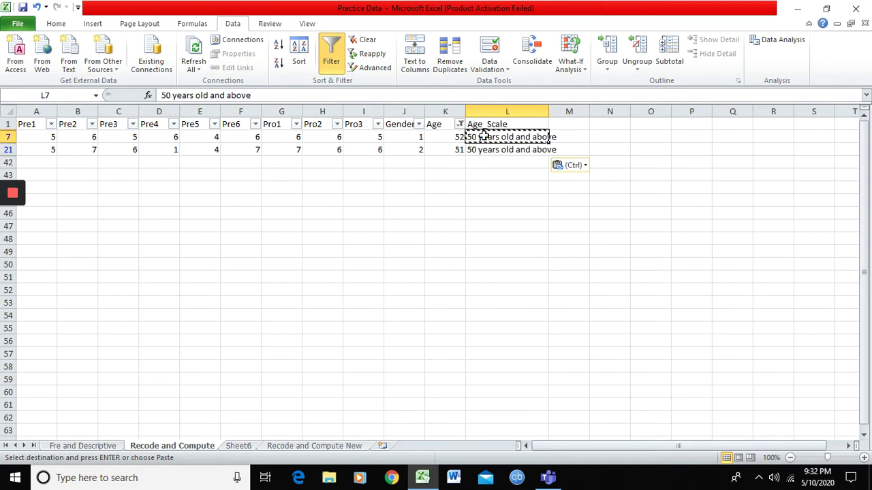
Reset the Age column filter to include all ages so every row of the data is shown.
click(460, 124)
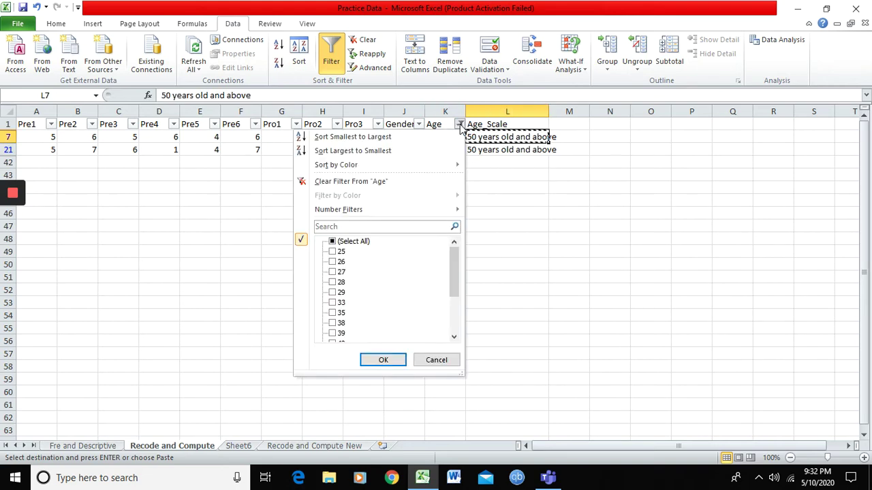
click(333, 242)
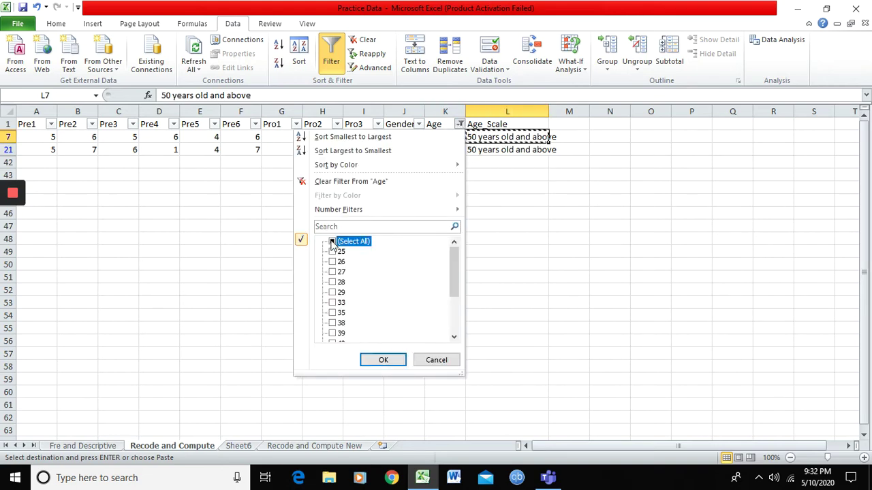
click(392, 362)
click(564, 275)
click(526, 175)
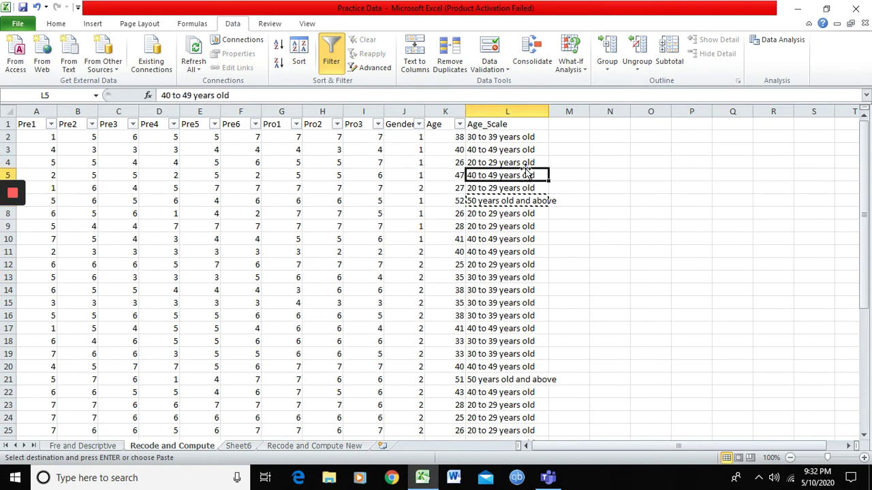
Compare the recoded Age_Scale column with the age-group list in R19:R22 of the Fre and Descriptive sheet.
click(497, 109)
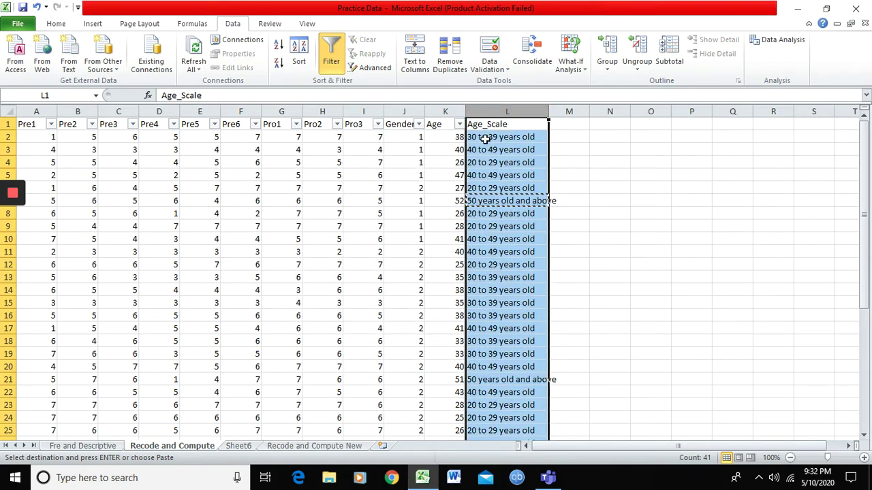
click(594, 304)
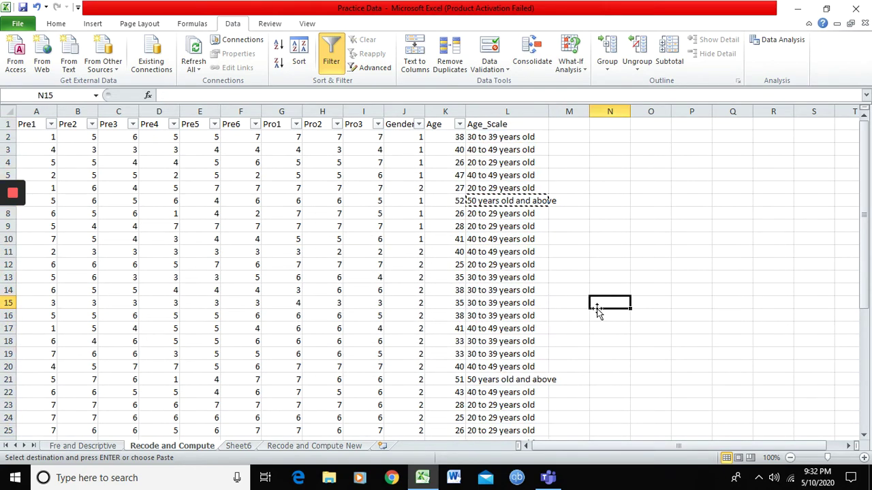
click(508, 136)
click(524, 111)
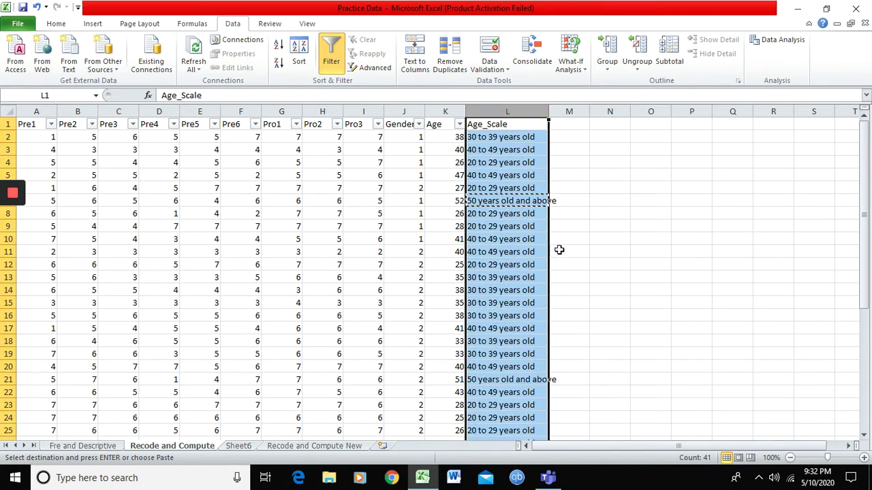
click(99, 447)
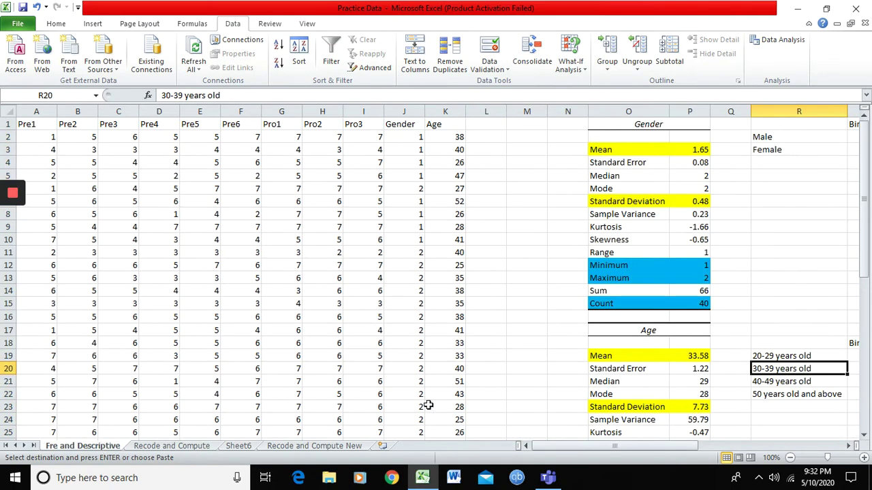
click(787, 355)
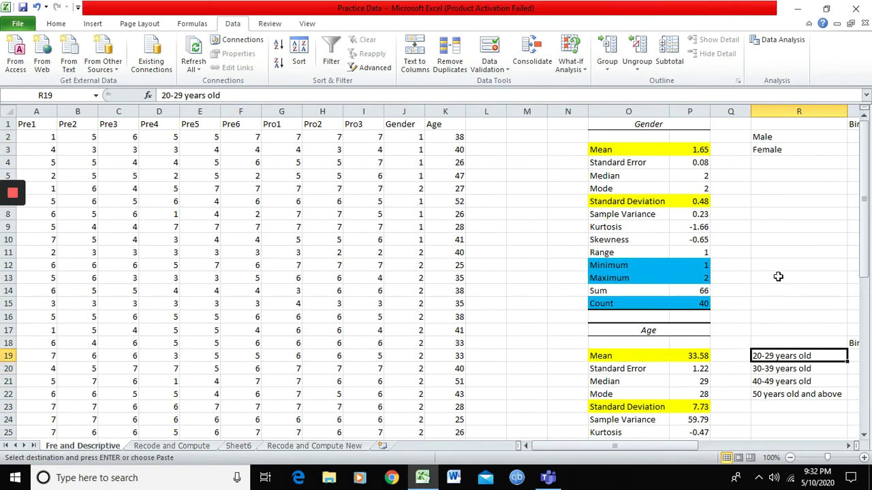
click(790, 368)
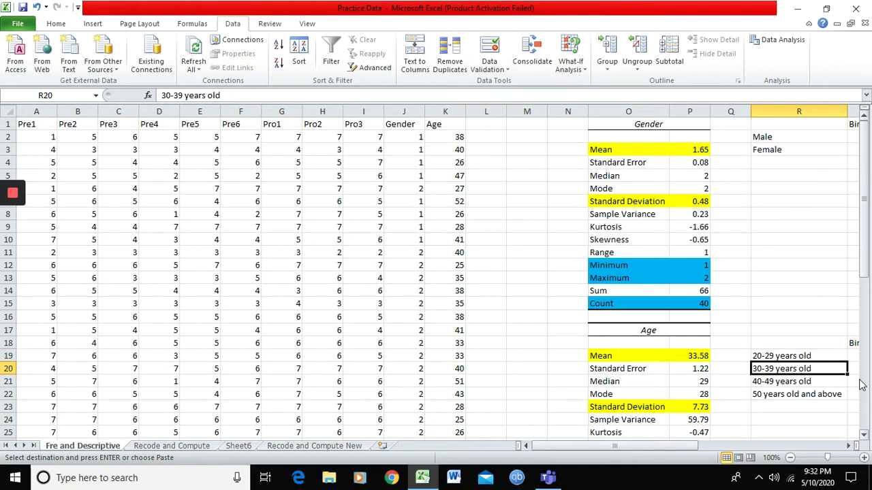
Return to the Recode and Compute sheet and examine how the Age_Scale labels pair with the Gender and Age values of individual rows.
click(191, 450)
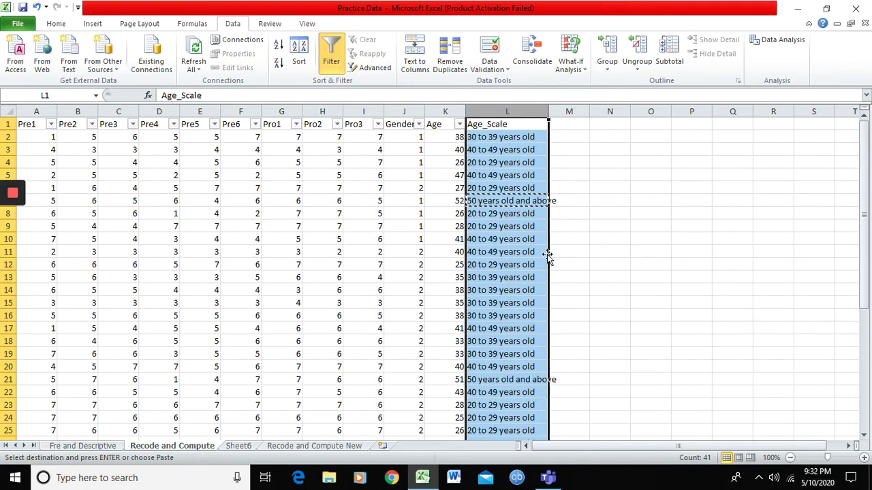
click(615, 197)
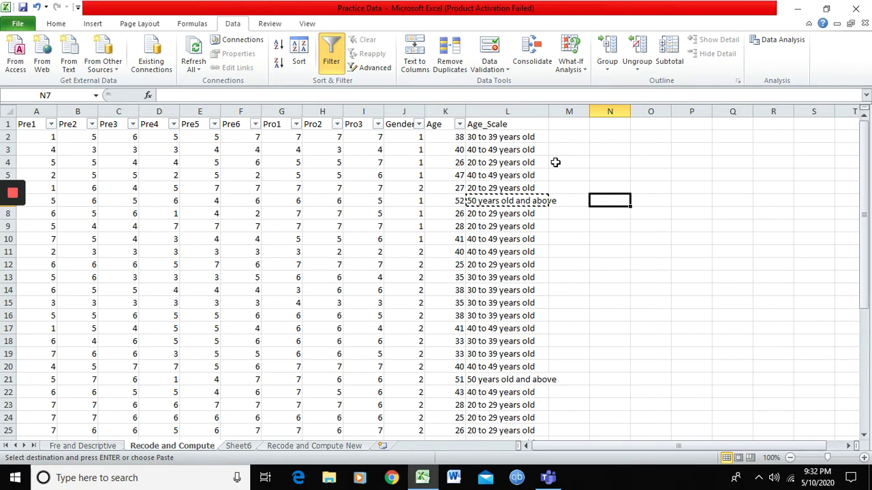
click(500, 113)
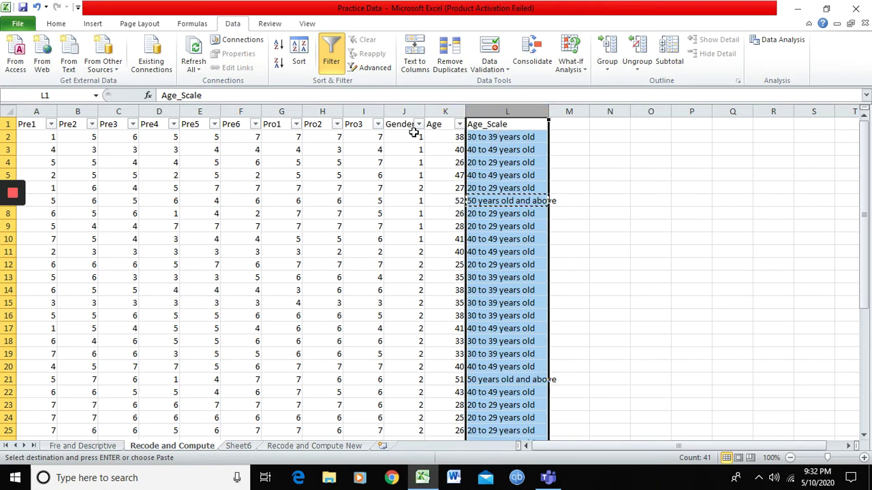
click(601, 161)
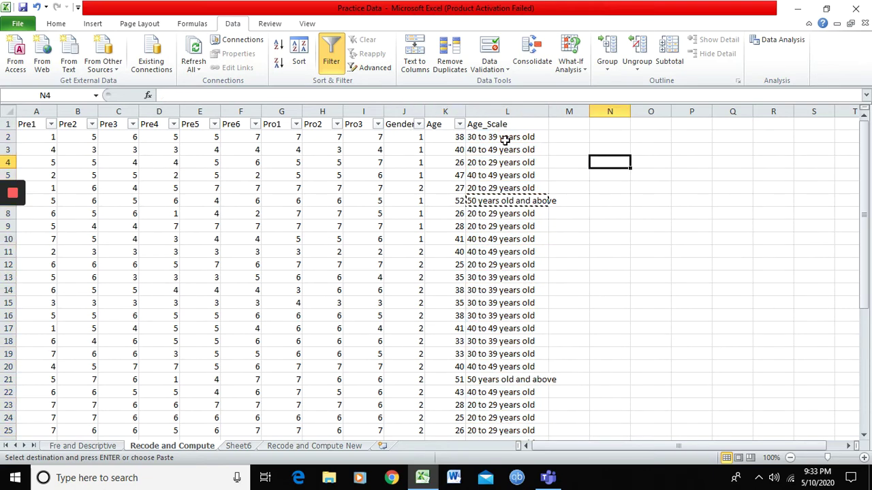
click(502, 140)
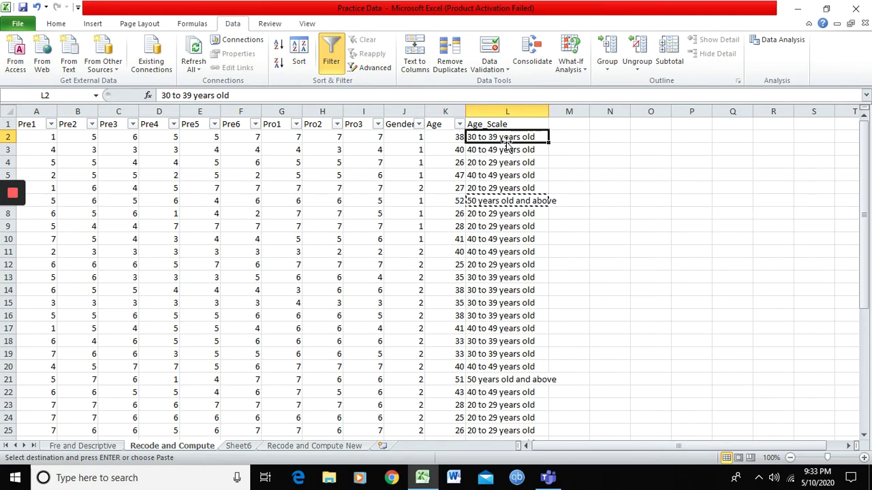
click(401, 139)
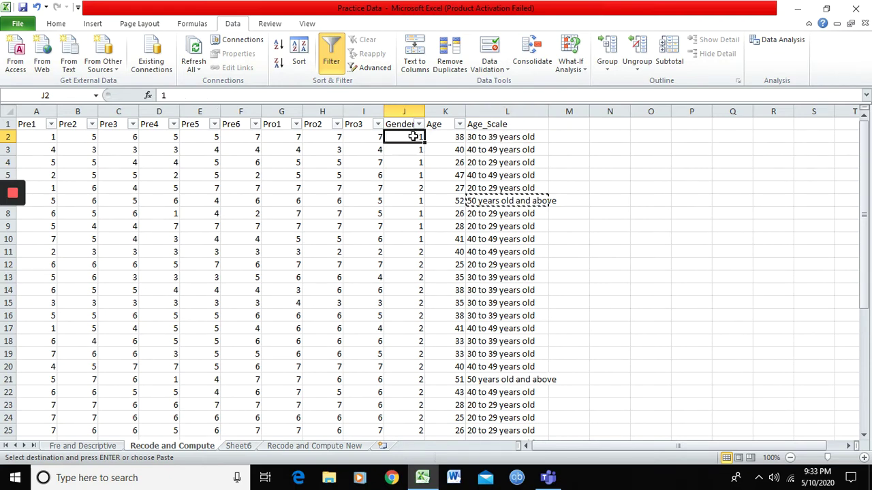
click(501, 277)
click(420, 279)
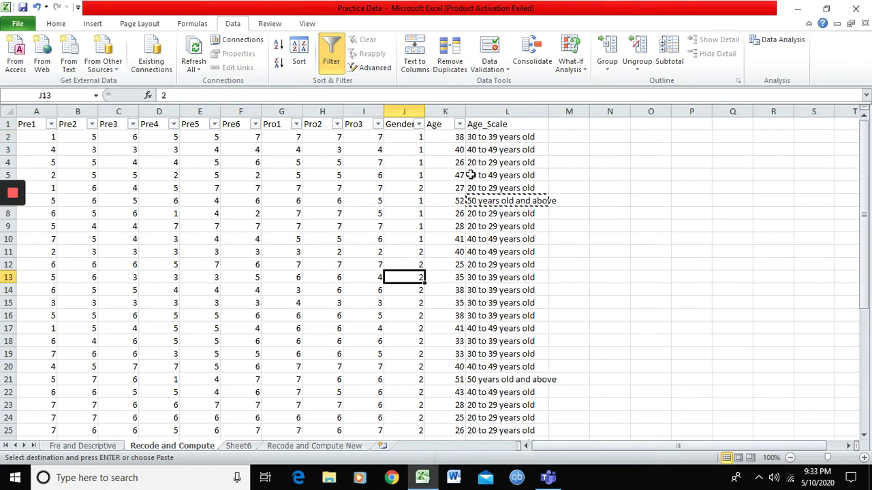
click(502, 140)
click(420, 138)
click(479, 278)
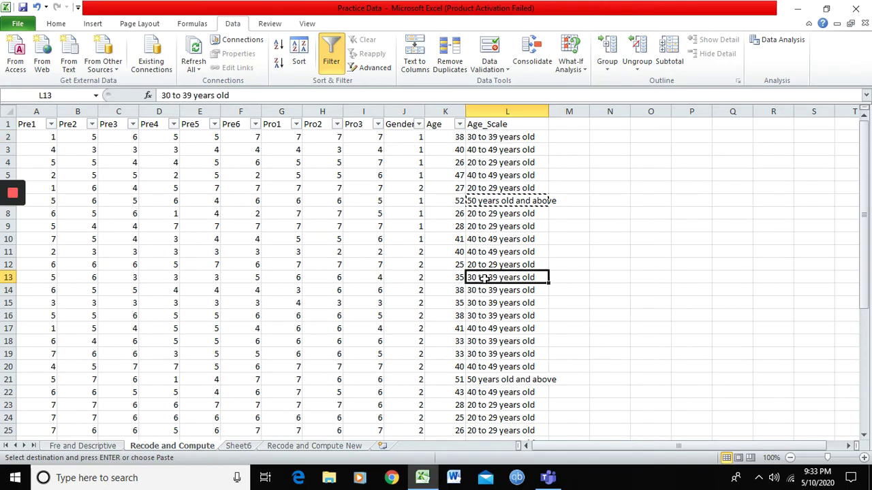
click(411, 279)
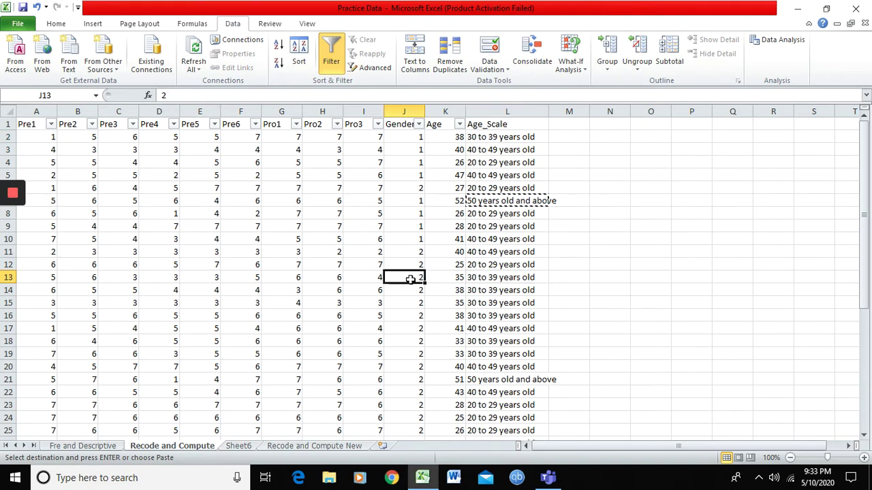
click(453, 140)
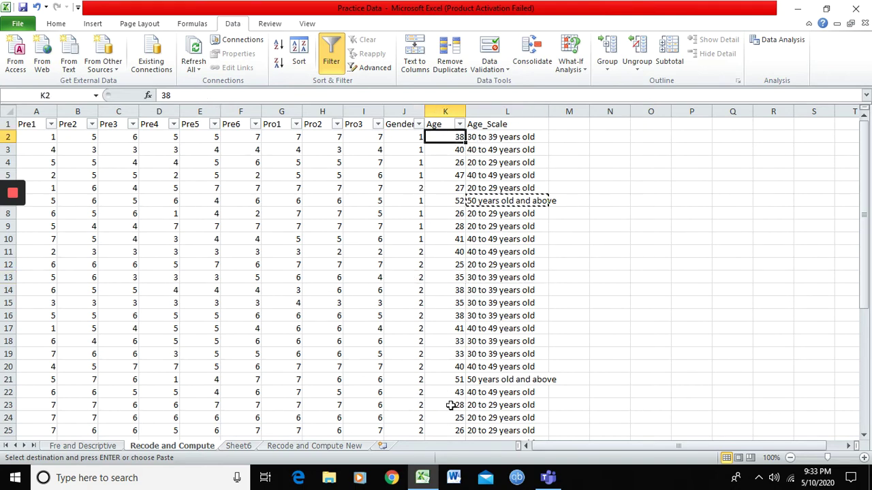
click(496, 138)
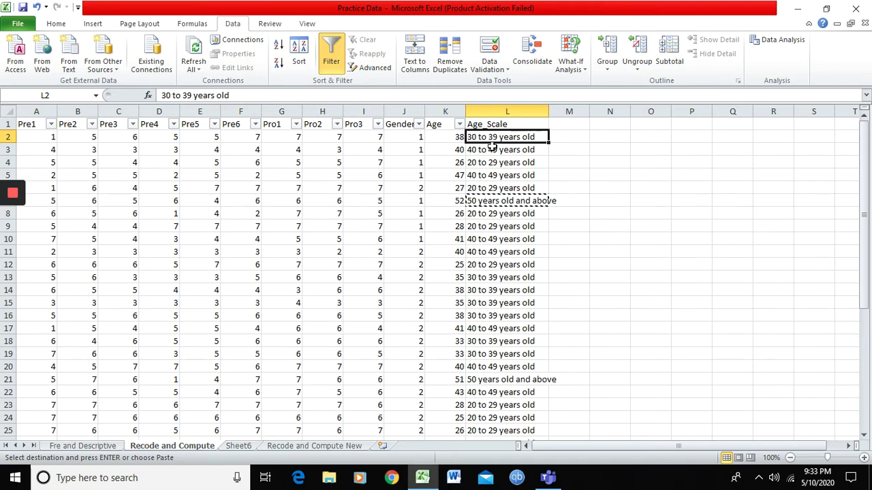
Widen the Age_Scale column L slightly so that its longest label fits.
click(518, 111)
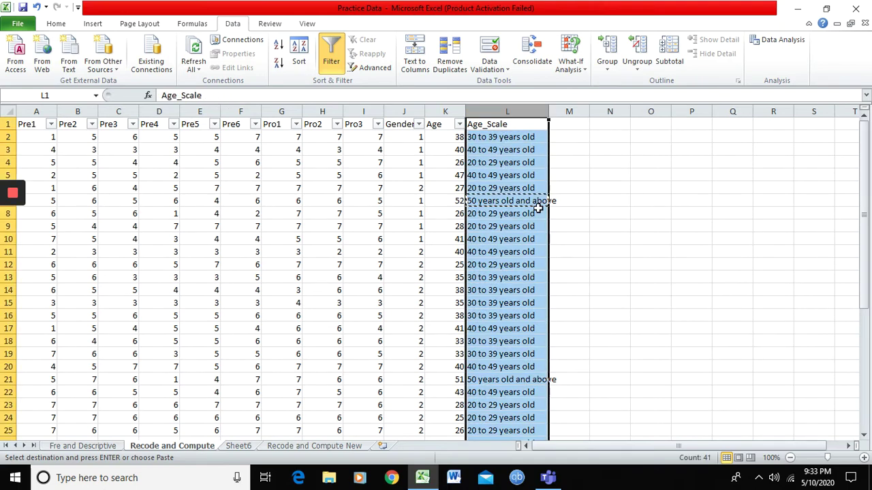
click(562, 172)
drag(548, 111, 556, 111)
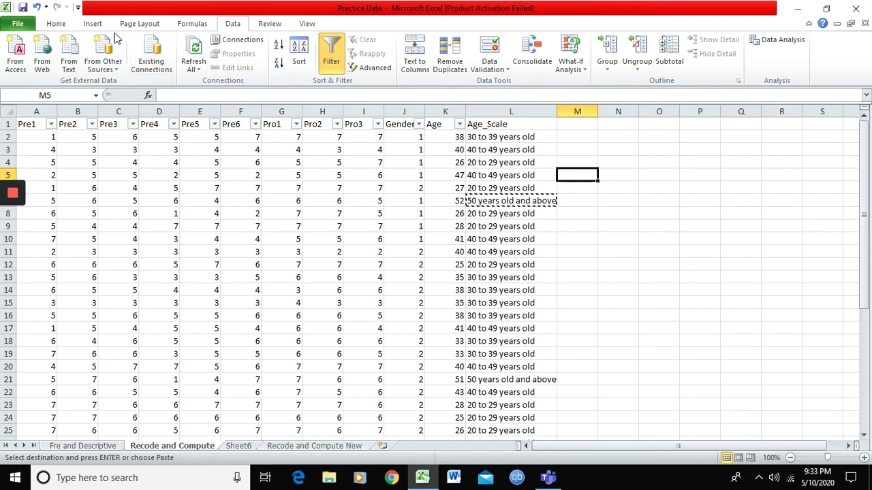
Create a PivotTable on a new worksheet from the Gender, Age and Age_Scale data in J1:L41 of Recode and Compute.
click(93, 25)
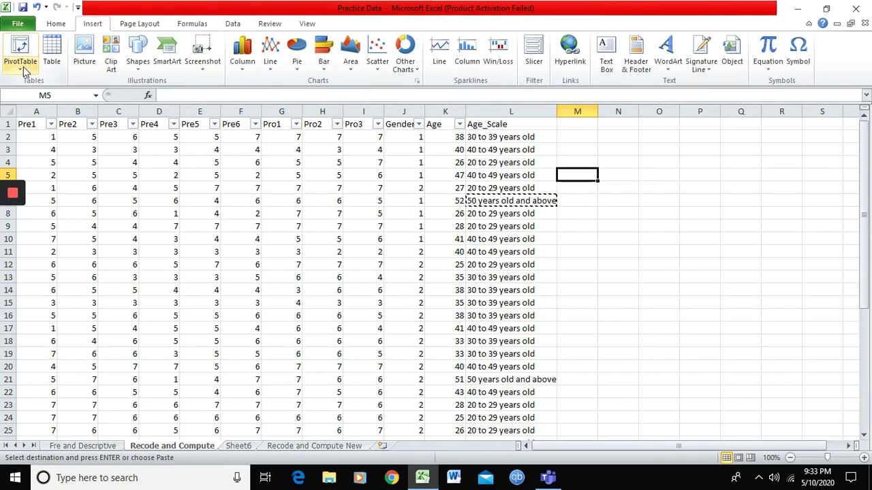
click(25, 71)
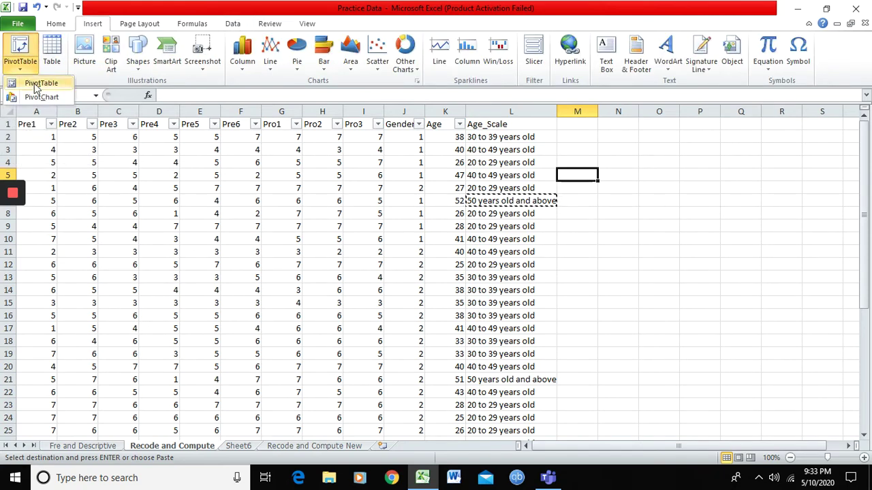
click(38, 83)
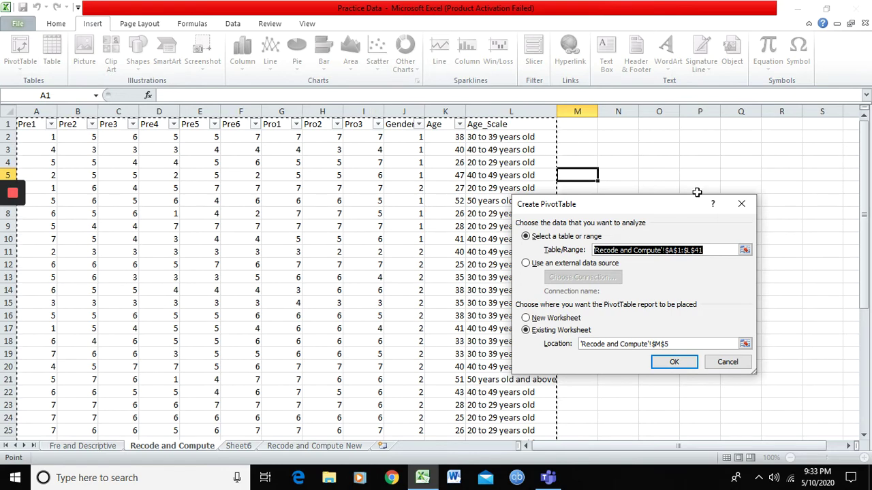
drag(406, 125, 503, 124)
scroll(473, 208, down, 4)
scroll(473, 208, down, 4)
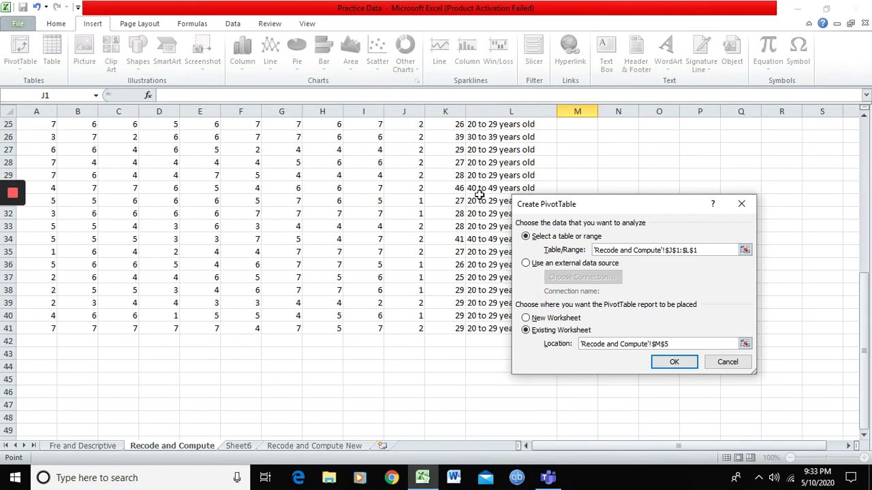
shift+click(488, 330)
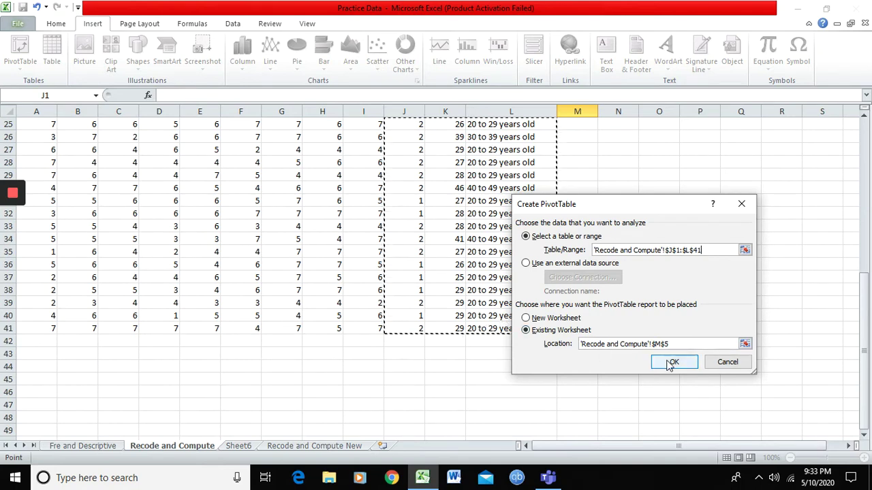
click(560, 319)
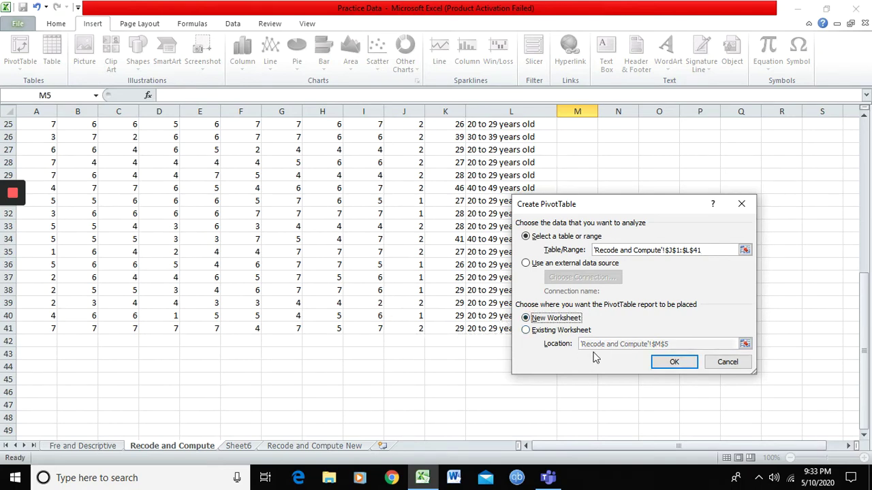
click(672, 361)
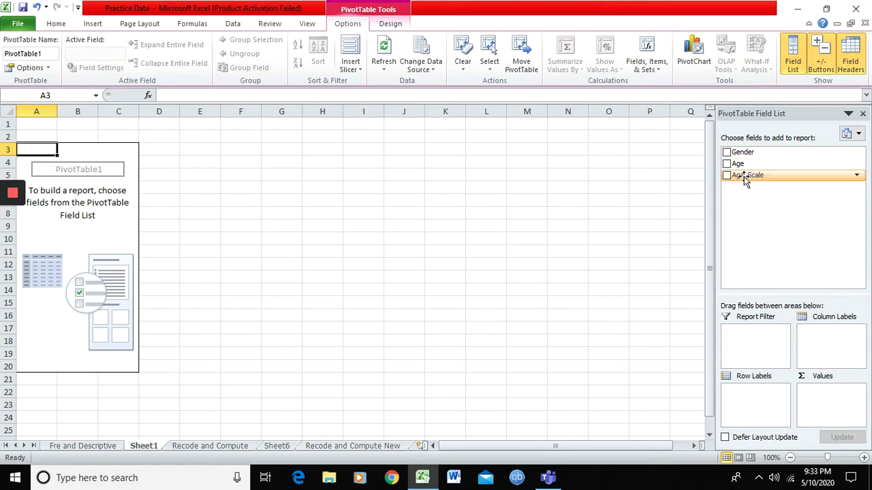
Lay out the PivotTable with Age_Scale as row labels and Gender as both column labels and values.
drag(747, 175, 757, 399)
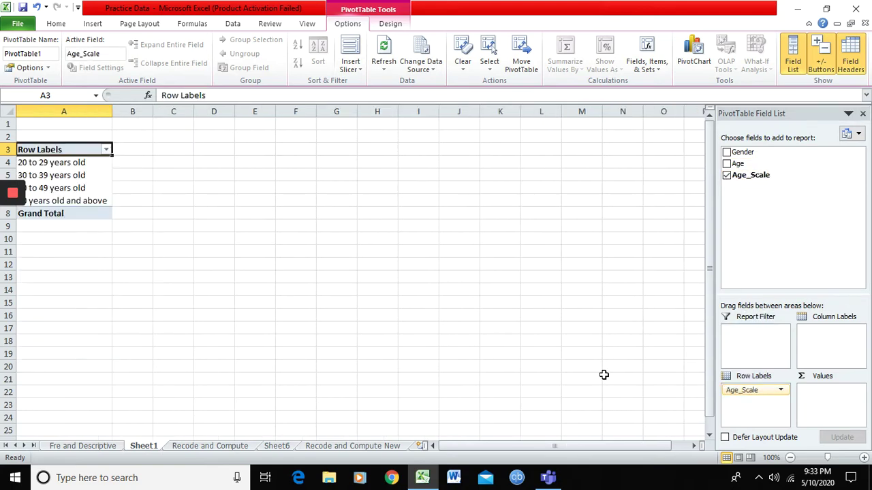
drag(741, 153, 830, 346)
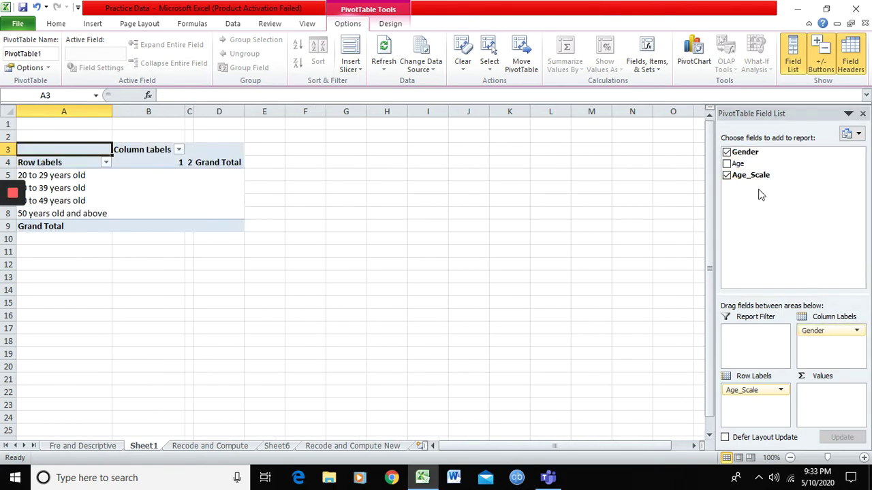
drag(744, 153, 823, 398)
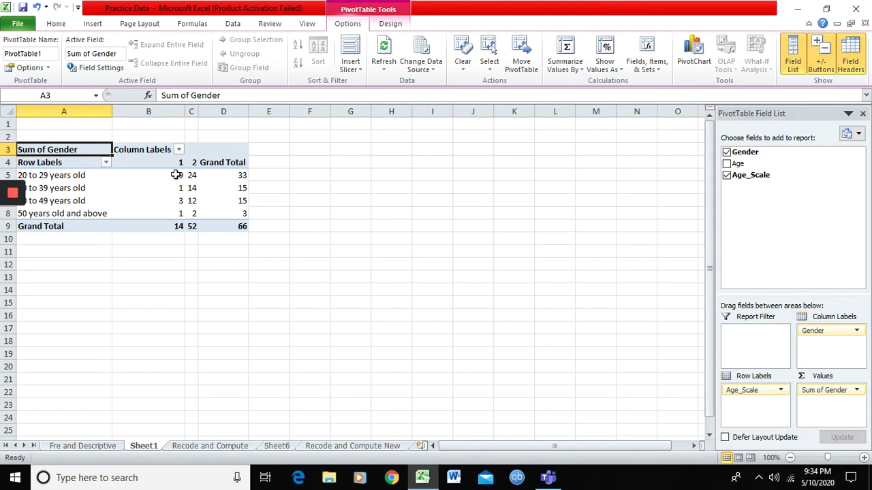
Examine the PivotTable on Sheet1, comparing the Gender sums for each Age_Scale group.
click(183, 287)
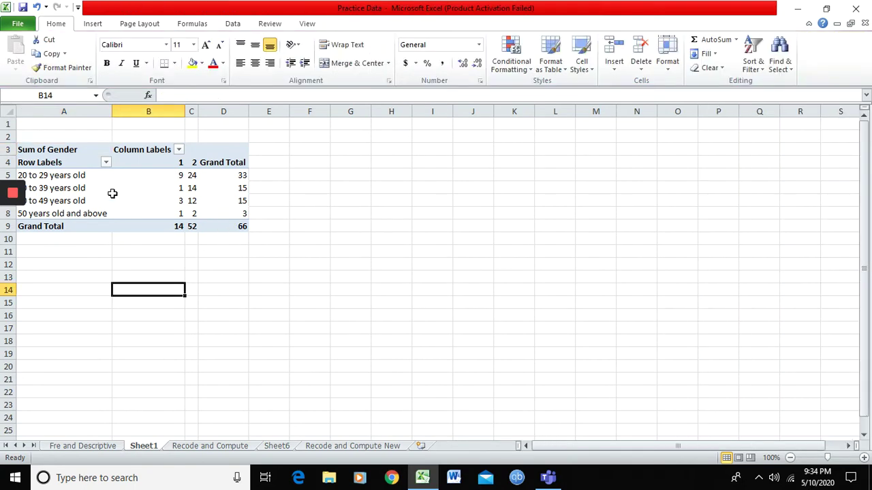
click(48, 146)
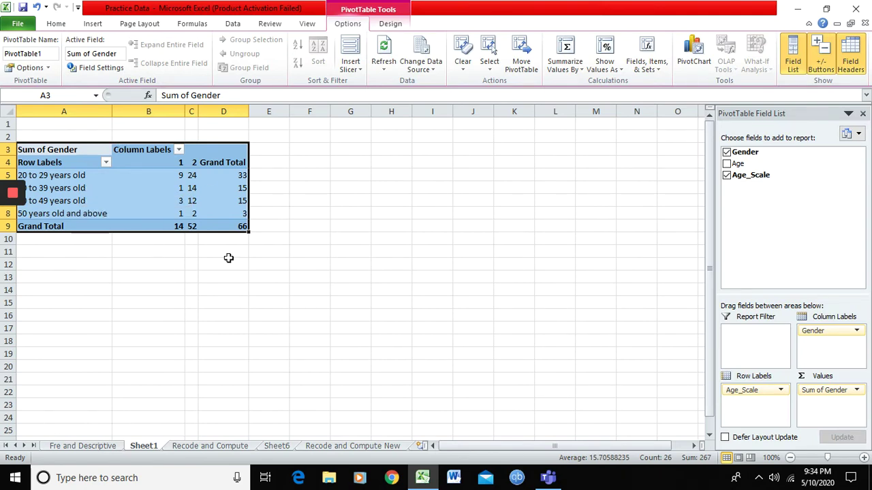
click(101, 257)
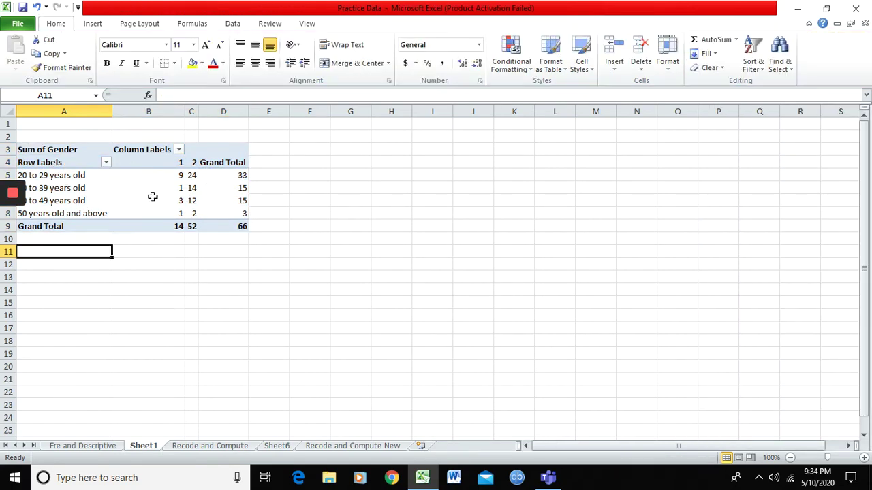
drag(64, 111, 218, 111)
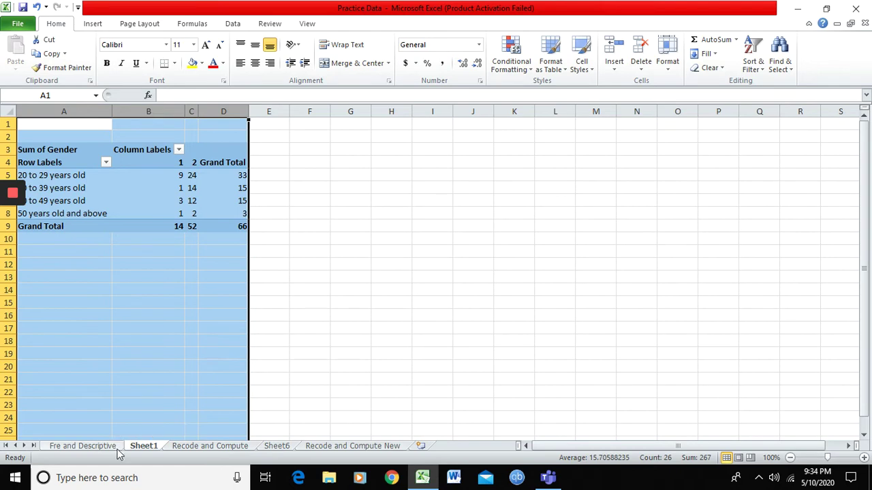
Examine the finished cross-tabulation on Sheet6, including its Male and Female headings and the percentage columns beside the counts.
click(329, 447)
click(276, 446)
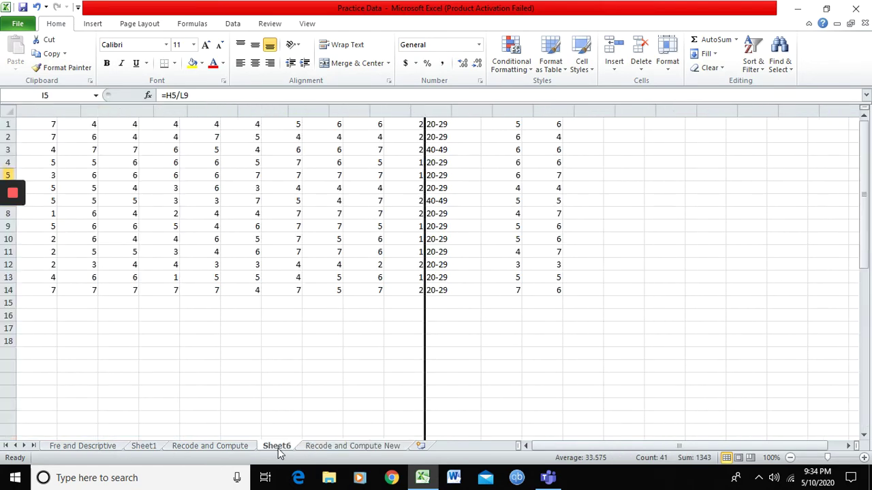
click(382, 266)
drag(43, 150, 605, 224)
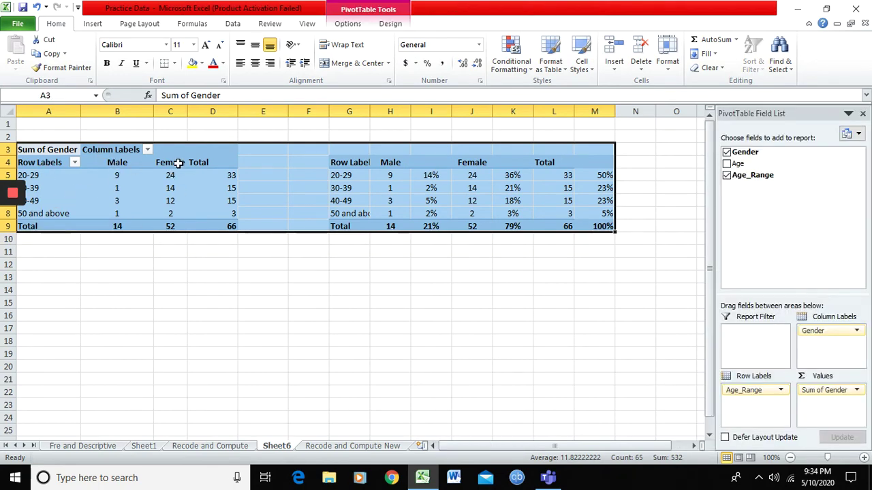
click(116, 163)
click(170, 163)
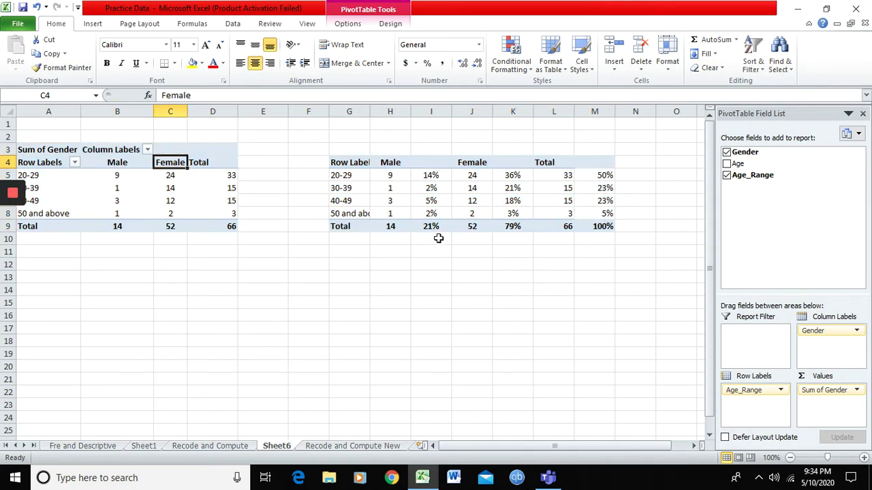
click(429, 175)
click(513, 176)
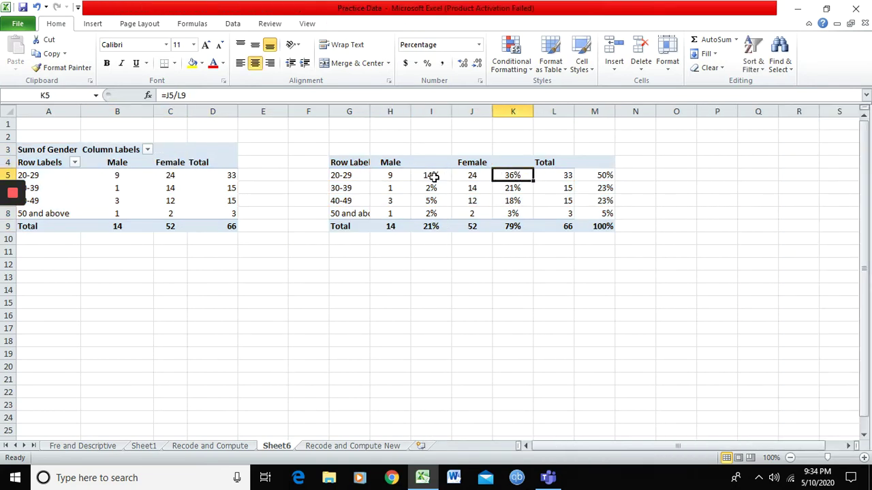
drag(432, 177, 431, 240)
drag(507, 175, 510, 225)
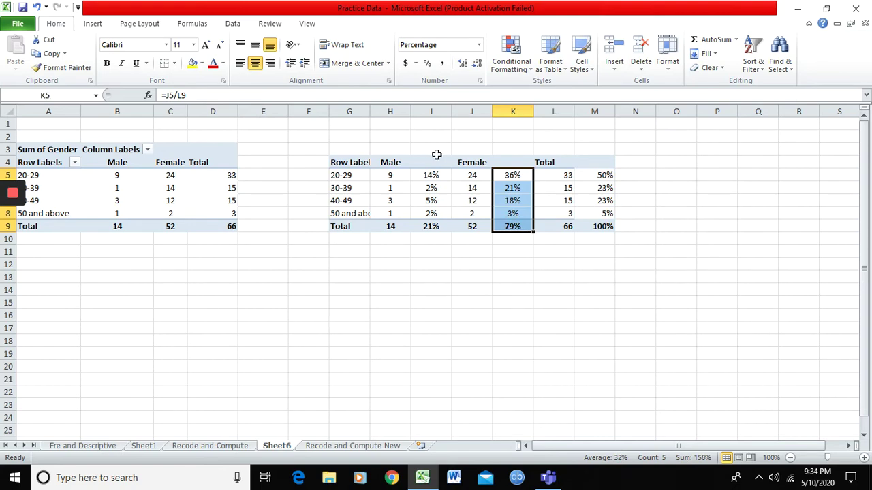
drag(309, 144, 624, 280)
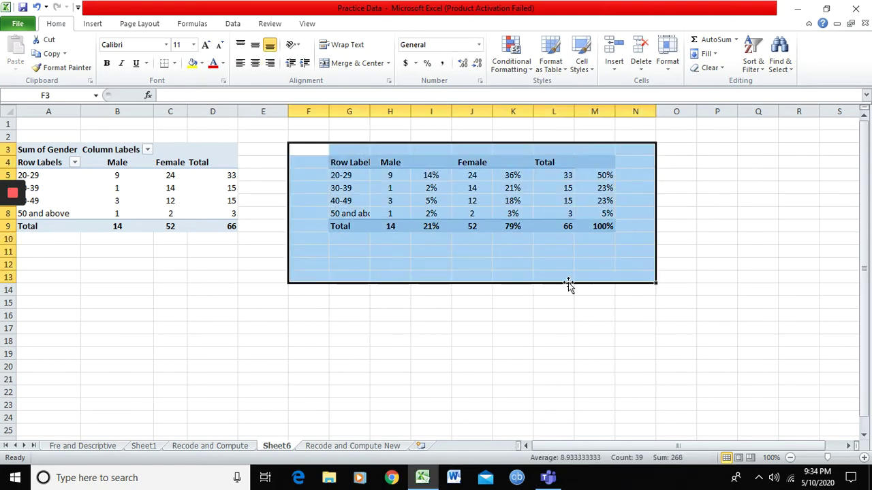
click(549, 267)
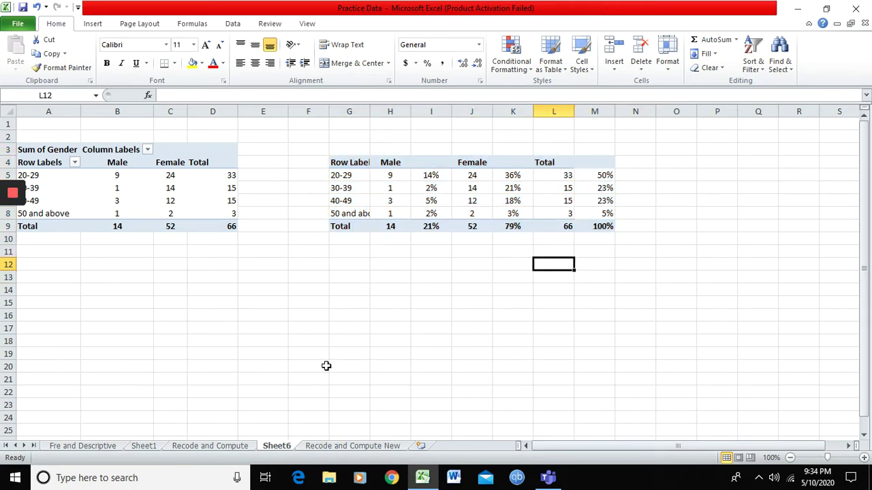
Return to the Recode and Compute sheet and examine the Age_Scale column and the Pre1 to Pre6 item columns.
click(224, 444)
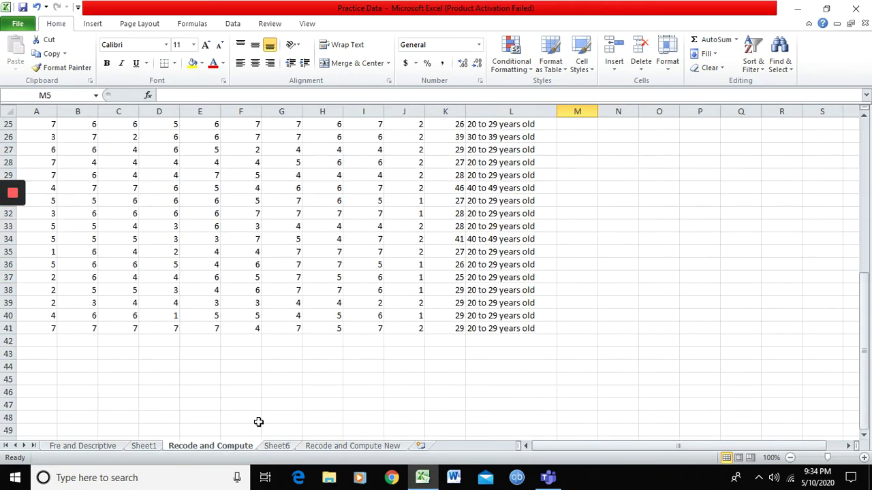
scroll(547, 287, up, 8)
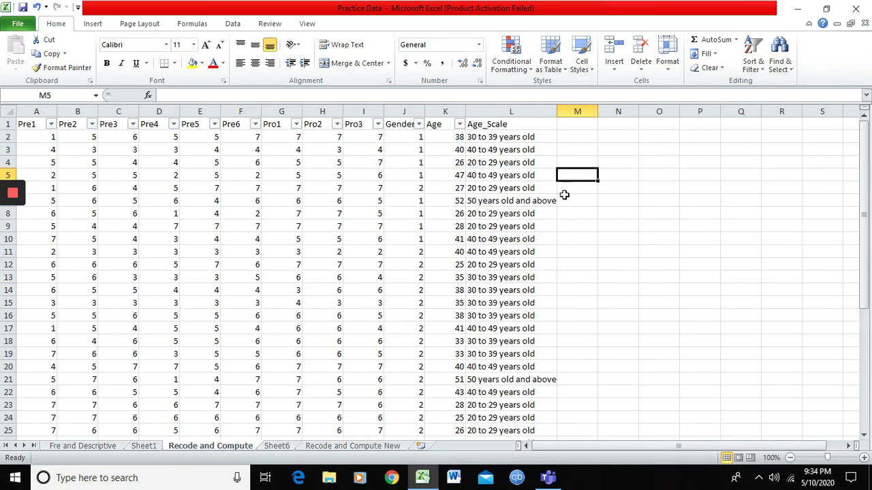
click(497, 111)
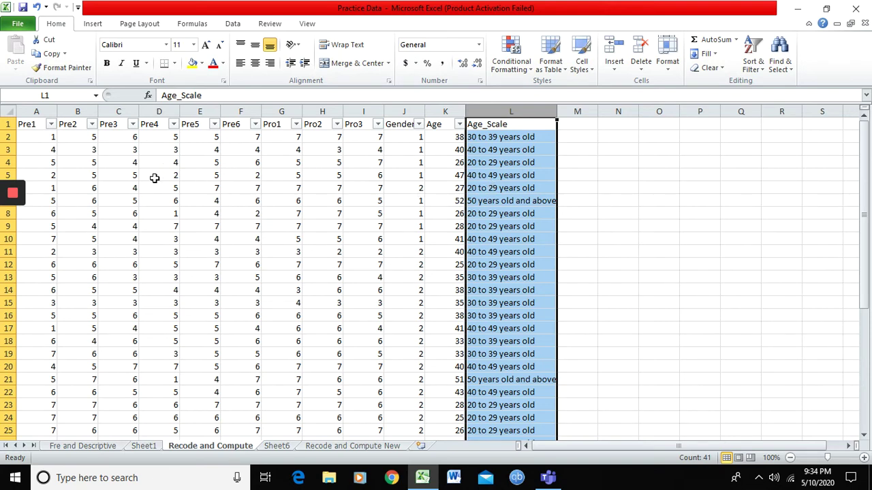
click(27, 125)
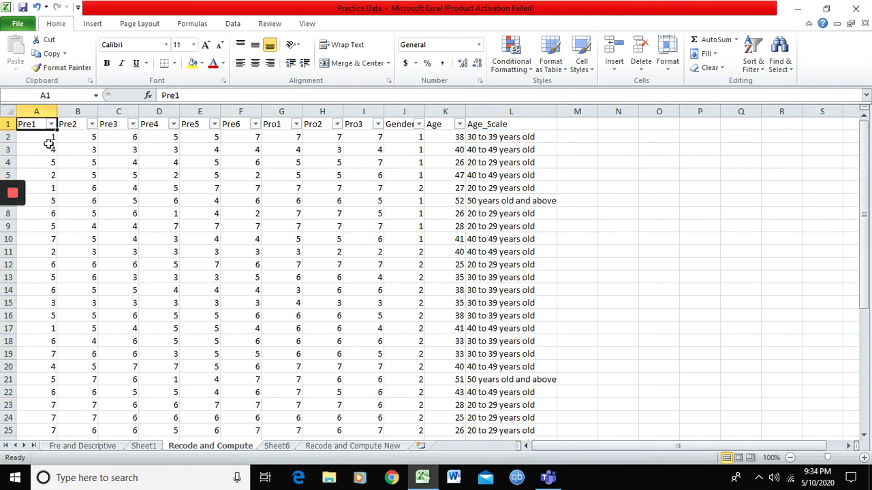
shift+click(223, 123)
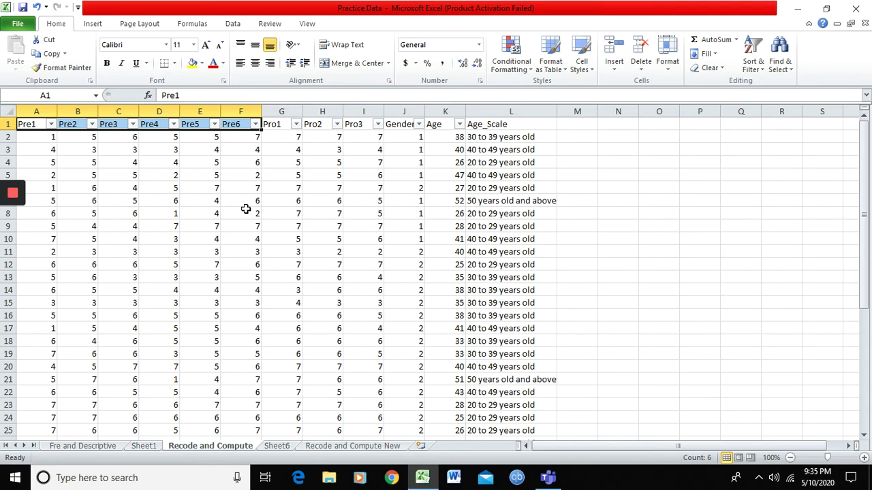
click(42, 125)
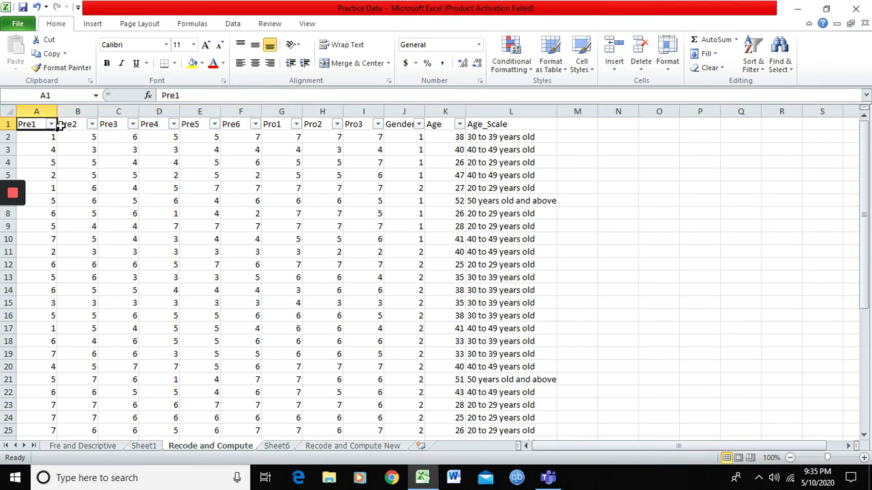
click(60, 125)
click(106, 126)
click(152, 123)
click(202, 127)
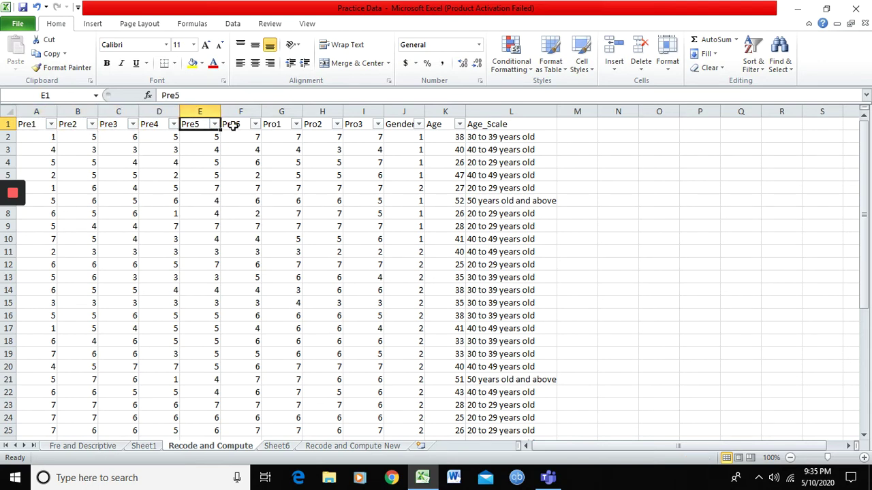
drag(27, 126, 238, 125)
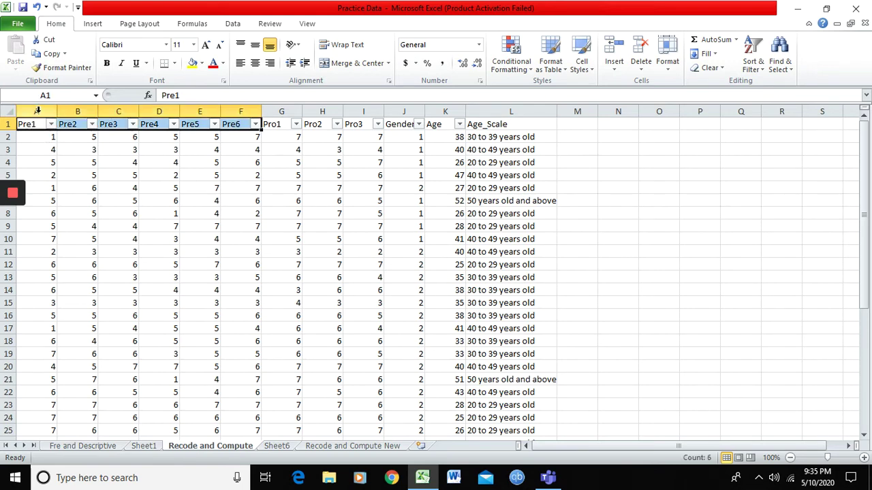
key(ctrl+shift+Down)
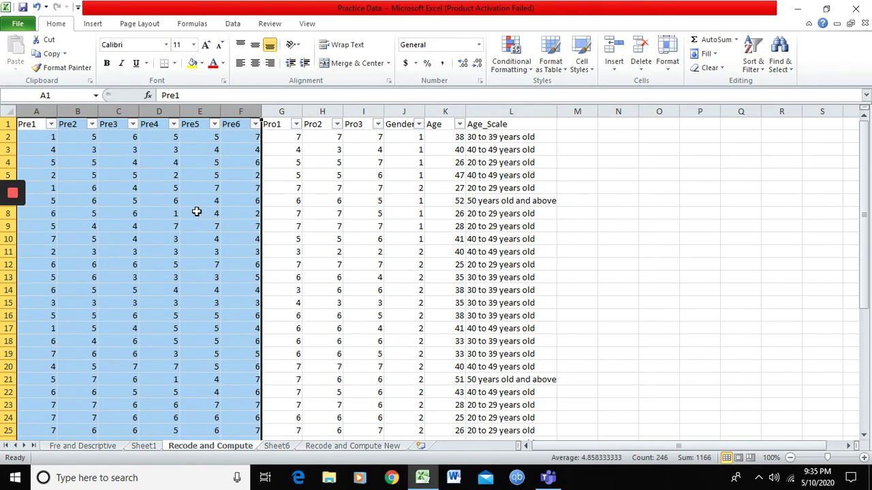
Examine the individual Pre1 to Pre6 headers, the response rows 2 to 4 and the columns Pre1 to Pre3.
click(35, 148)
click(22, 123)
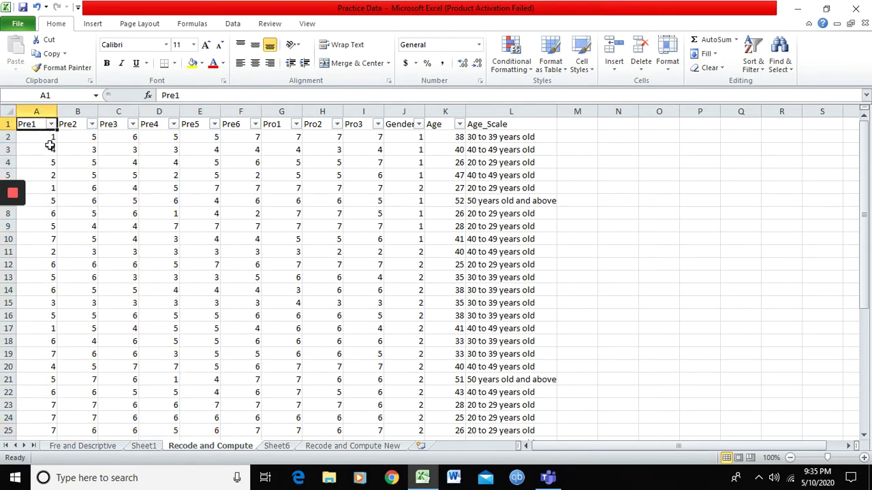
click(75, 123)
click(118, 124)
click(158, 125)
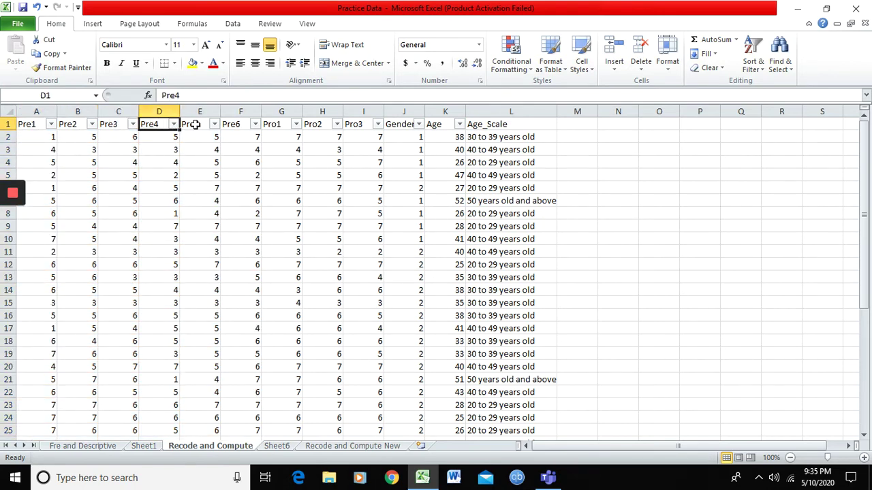
click(197, 125)
click(235, 124)
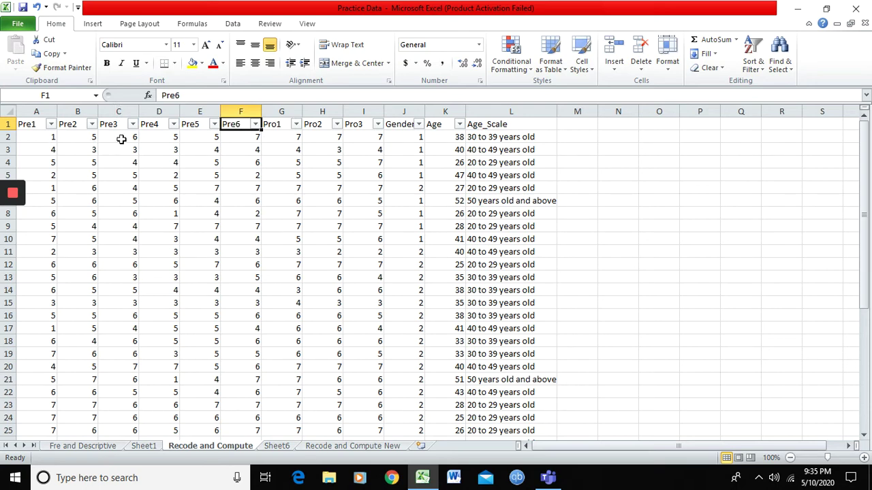
click(5, 137)
click(5, 150)
click(6, 162)
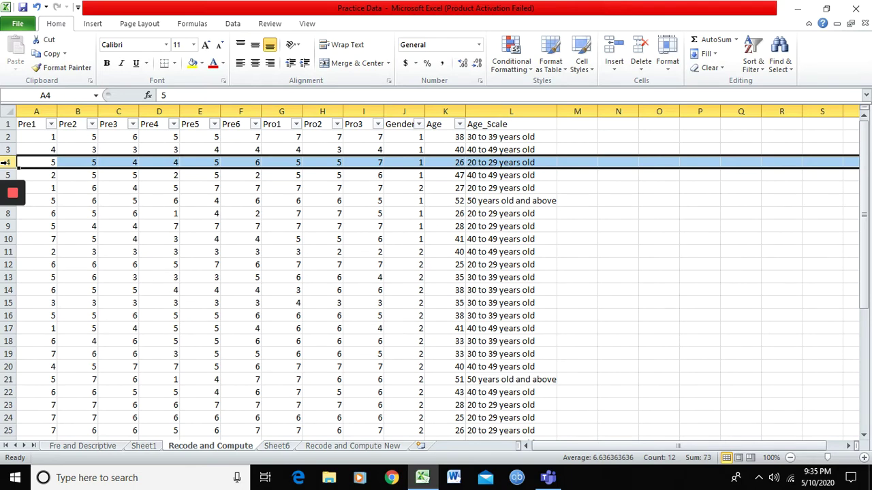
click(32, 124)
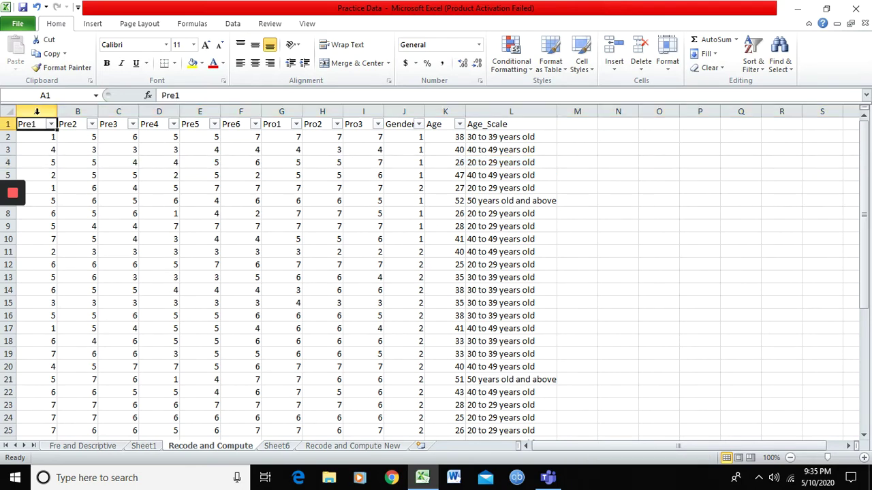
click(36, 111)
click(77, 111)
click(116, 110)
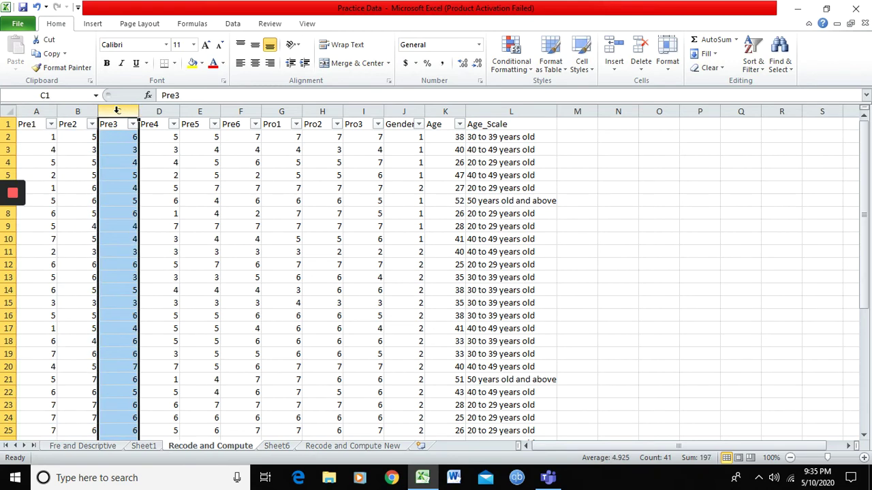
click(44, 111)
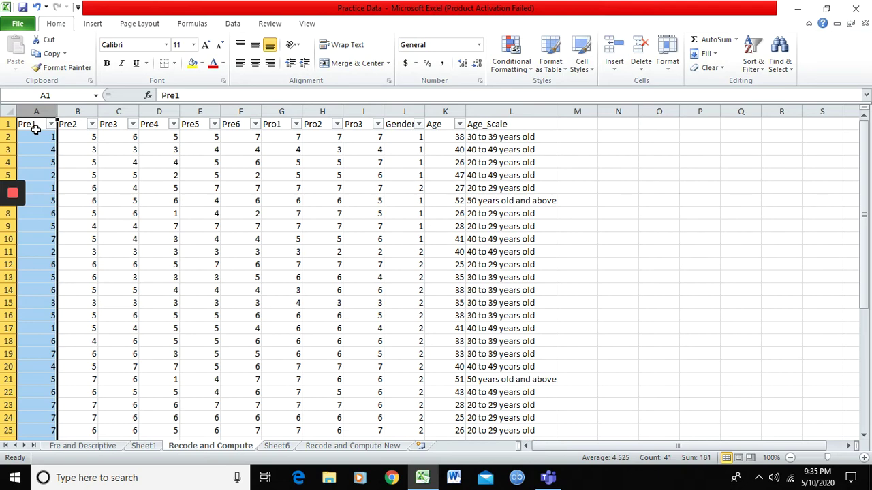
click(120, 146)
click(37, 136)
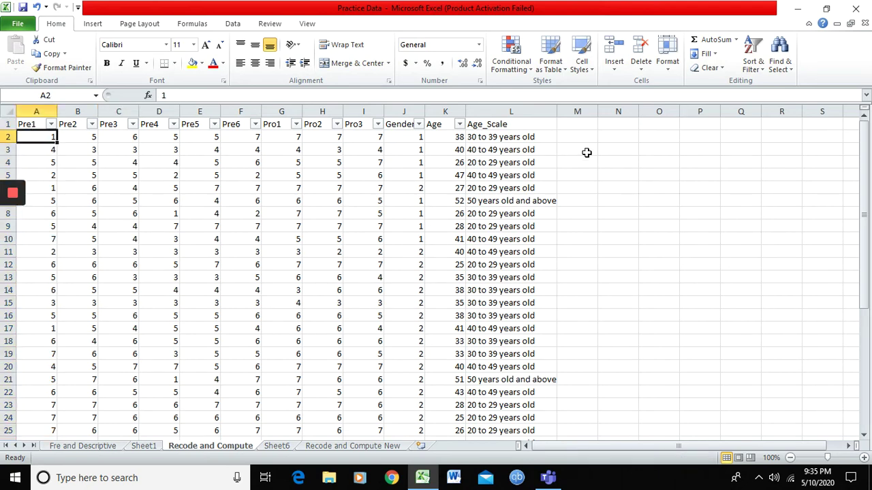
Add the heading Premium in cell M1, beside the Age_Scale column.
click(579, 123)
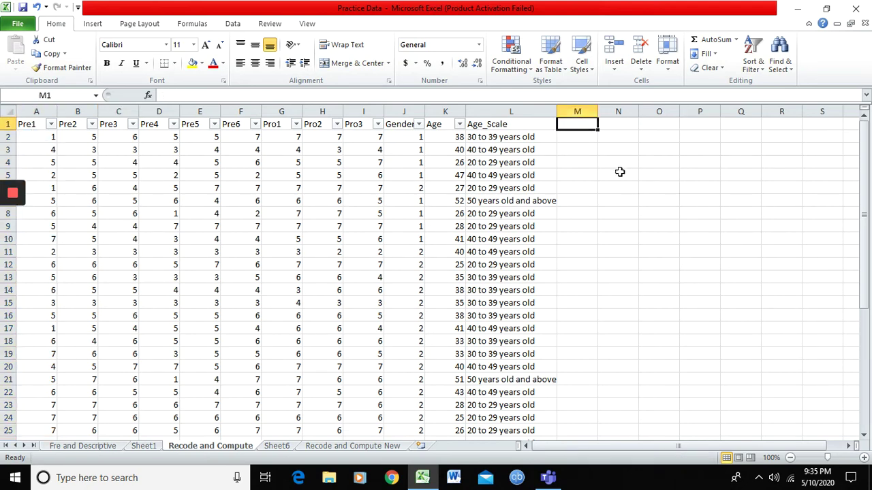
text(Premium)
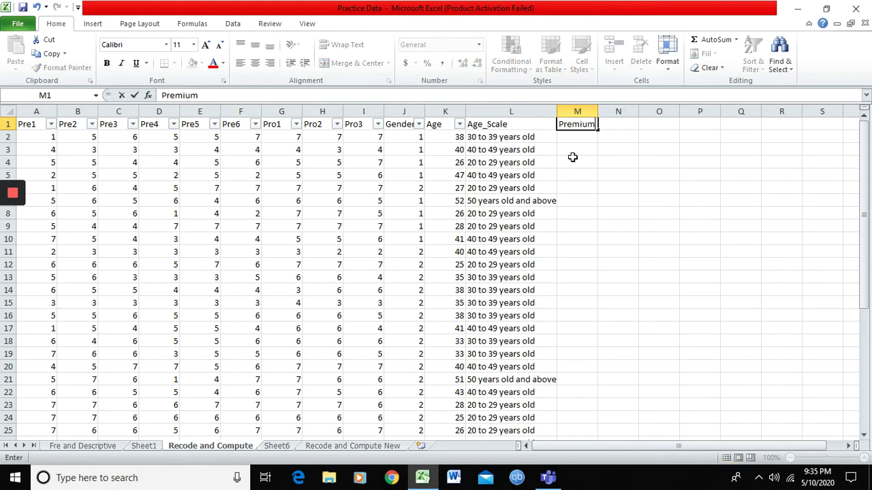
click(570, 135)
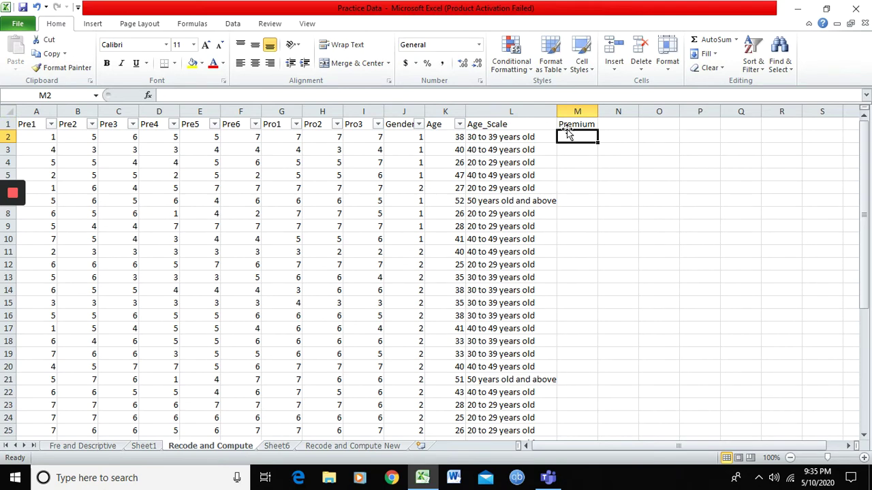
click(568, 124)
Enter the formula =(A2+B2+C2+D2+E2+F2)/6 in cell M2 to average the first respondent's Pre1 to Pre6 answers.
drag(35, 135, 227, 139)
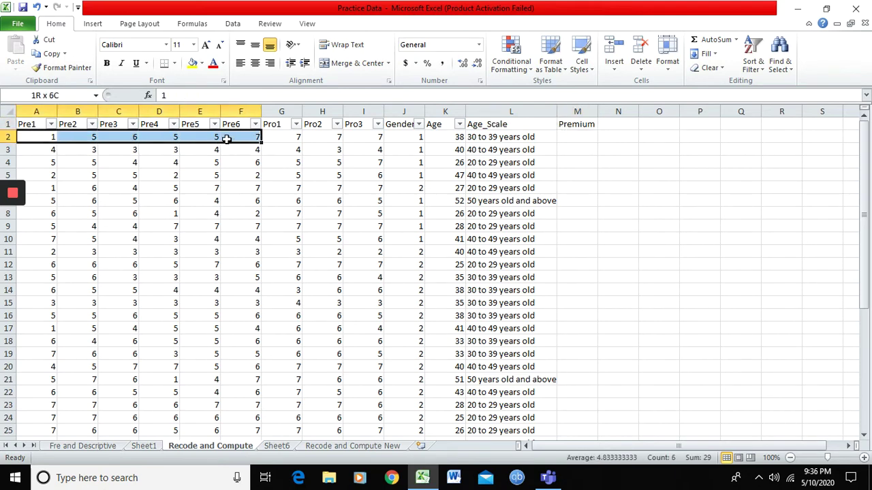
click(562, 138)
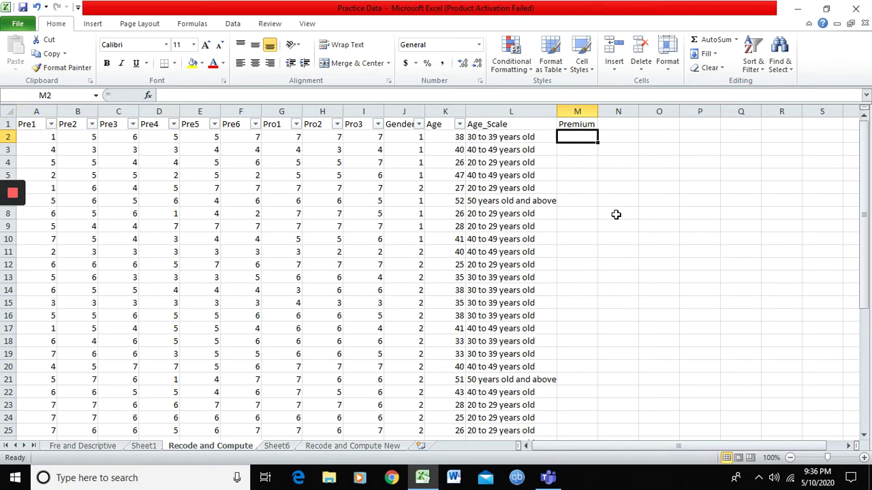
text(=)
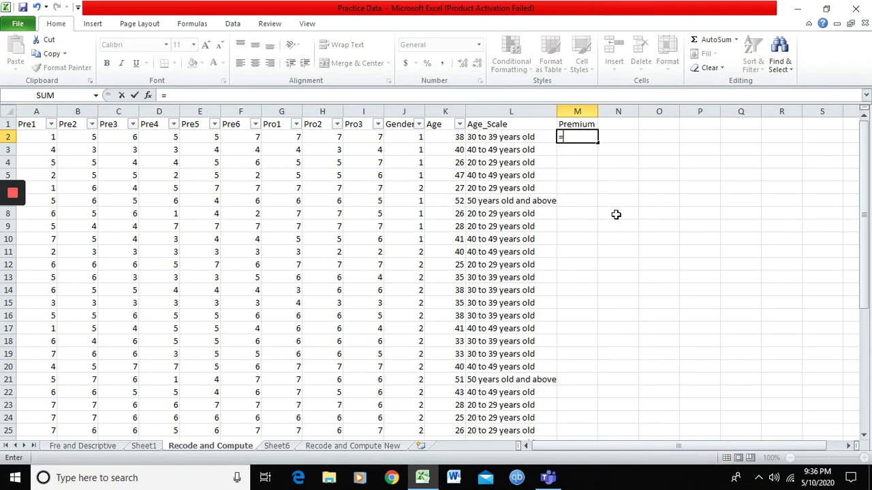
text(()
click(43, 140)
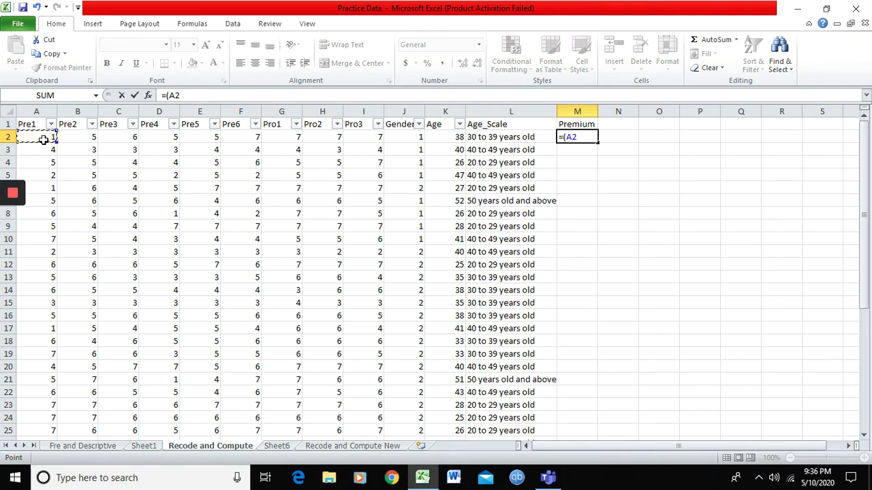
click(72, 138)
text(+)
click(122, 139)
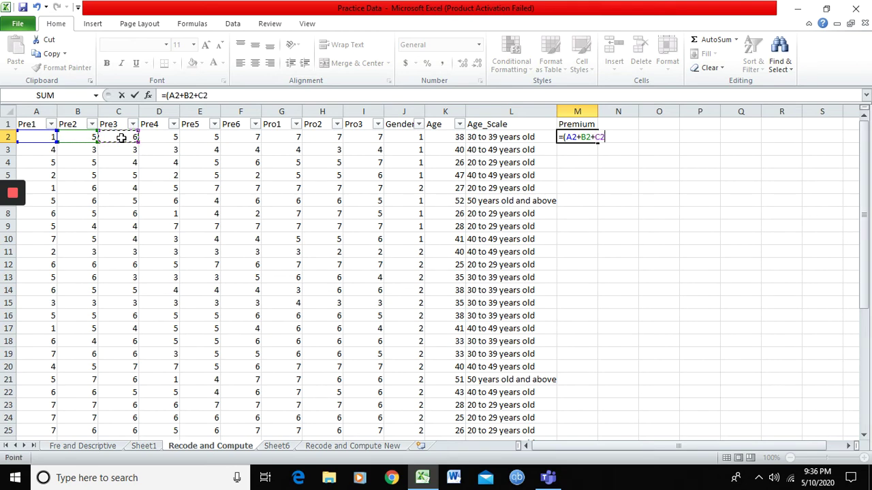
text(+)
click(154, 139)
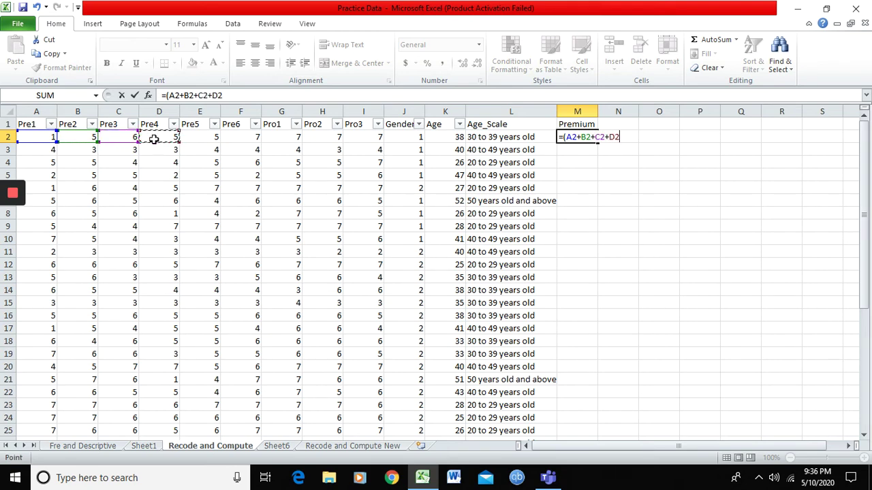
text(+)
click(193, 135)
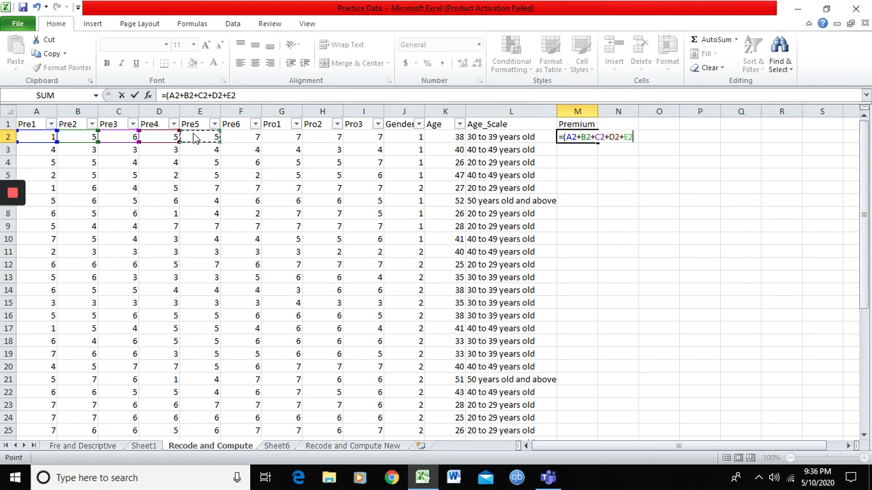
text(+)
click(233, 135)
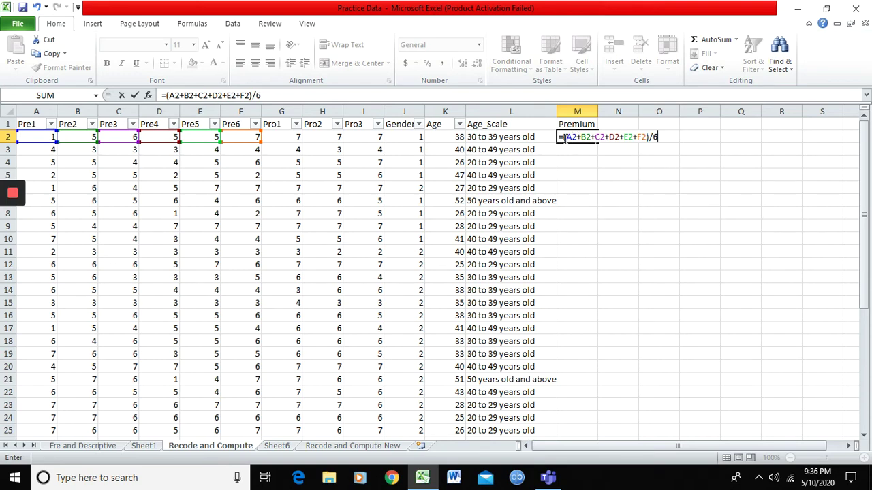
drag(565, 138, 649, 139)
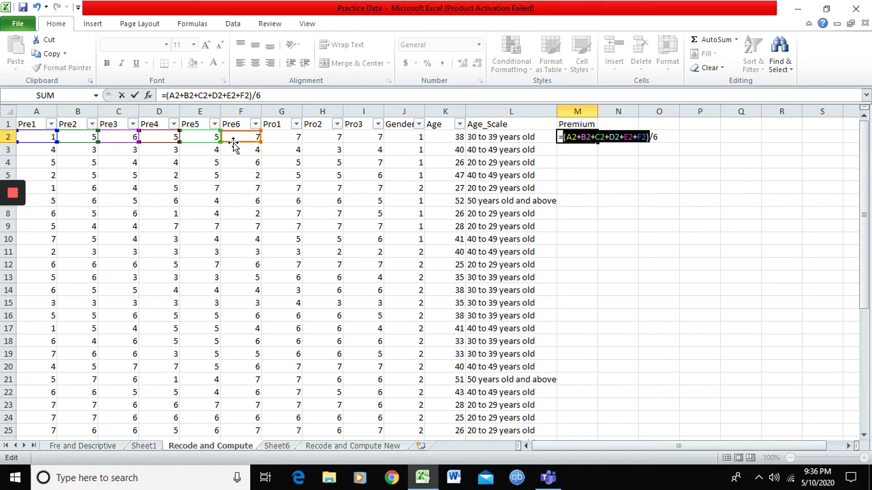
click(670, 140)
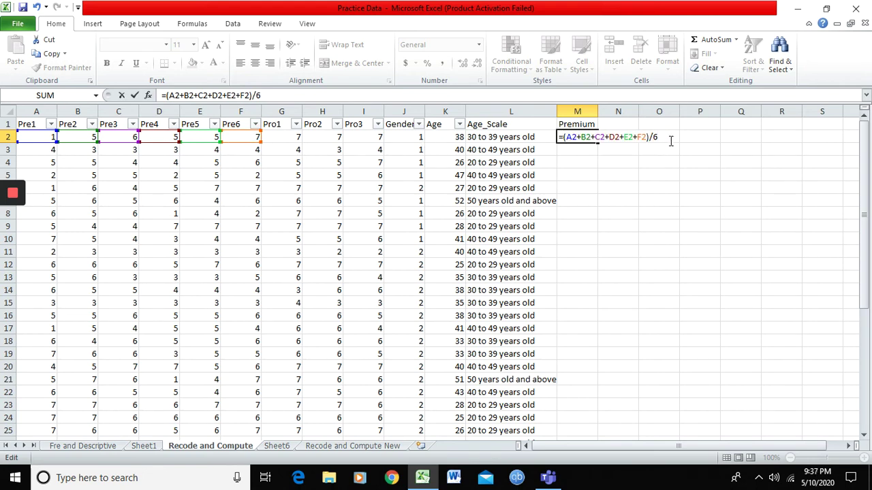
key(Return)
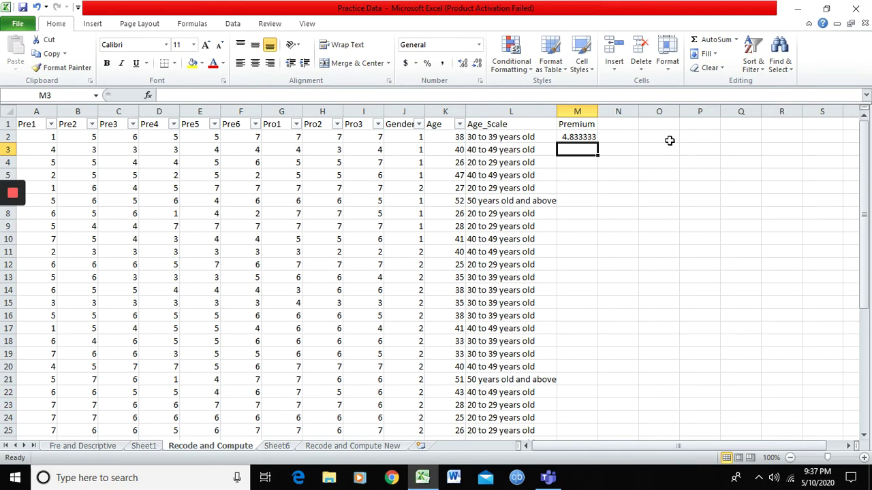
Reduce the Premium value in cell M2 to zero decimal places.
click(583, 139)
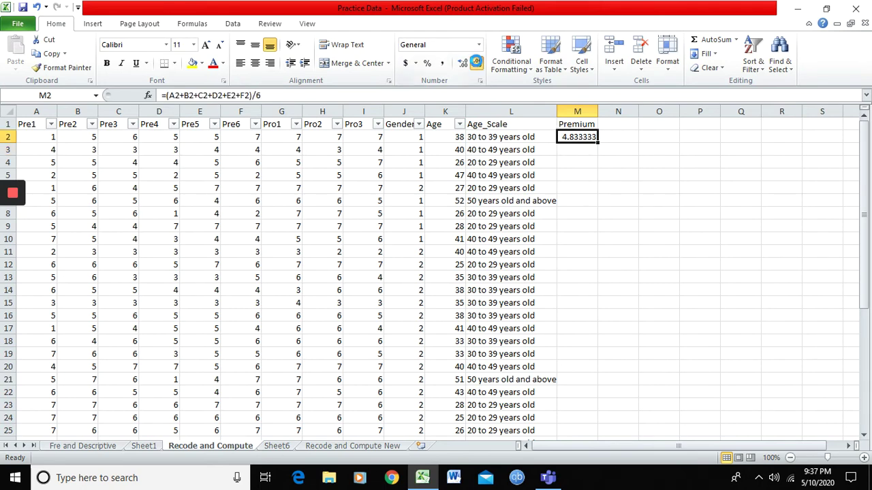
click(477, 62)
click(477, 62)
click(477, 63)
click(478, 63)
click(478, 64)
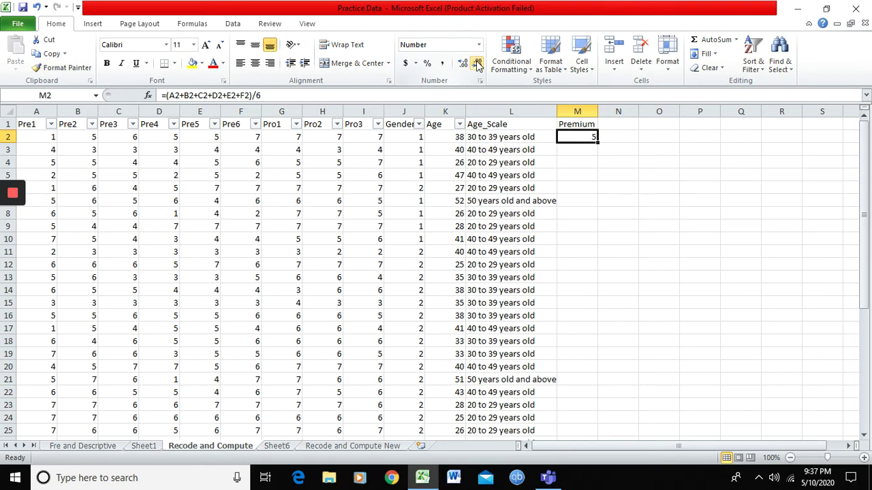
click(592, 160)
click(584, 137)
Examine the first respondent's Pre1 to Pre6 answers in A2 to F2 against the Premium formula in M2.
click(43, 139)
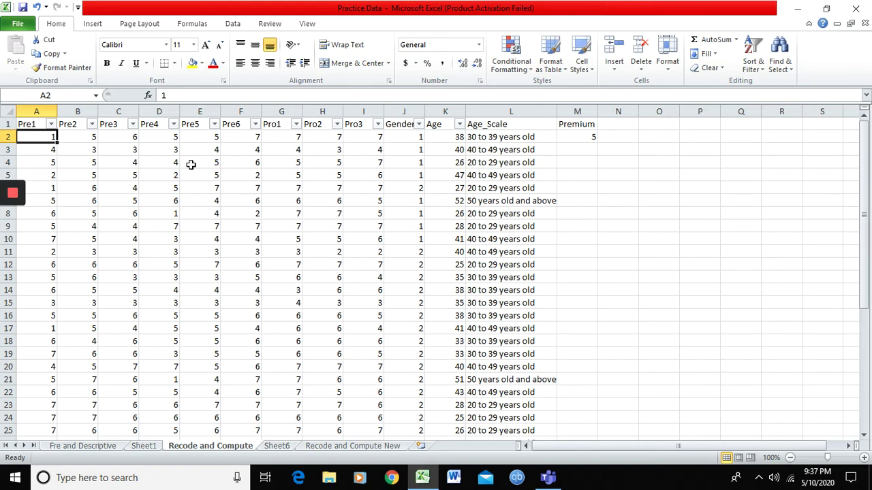
click(242, 139)
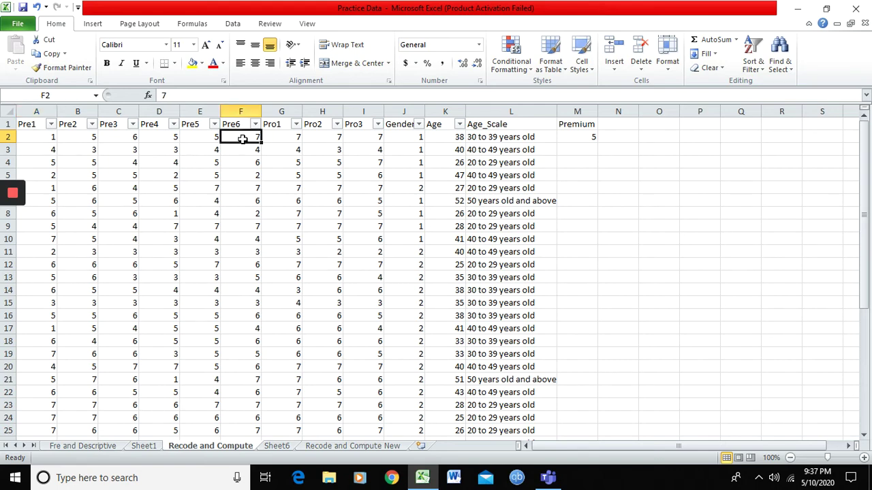
click(29, 138)
click(72, 138)
click(127, 139)
click(163, 139)
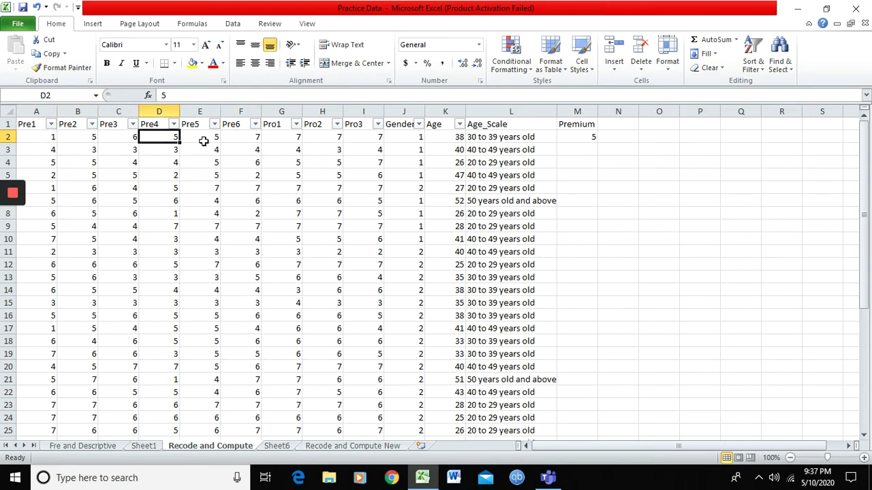
click(203, 140)
click(243, 141)
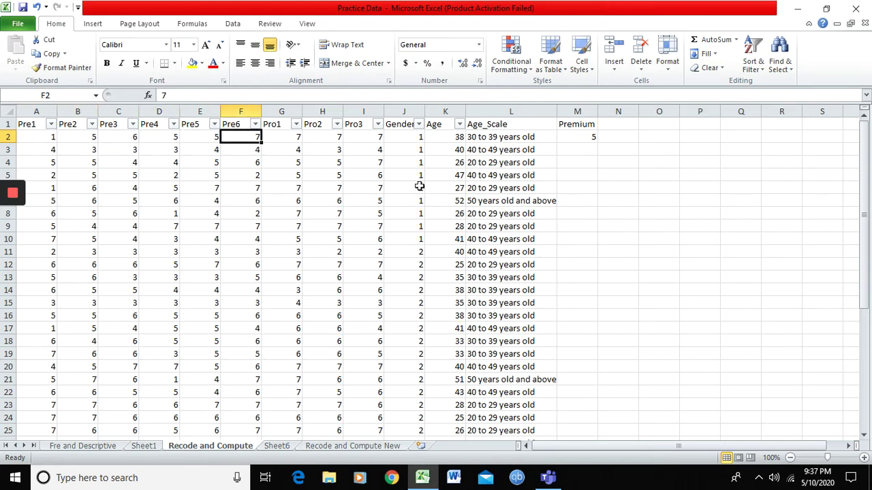
click(579, 136)
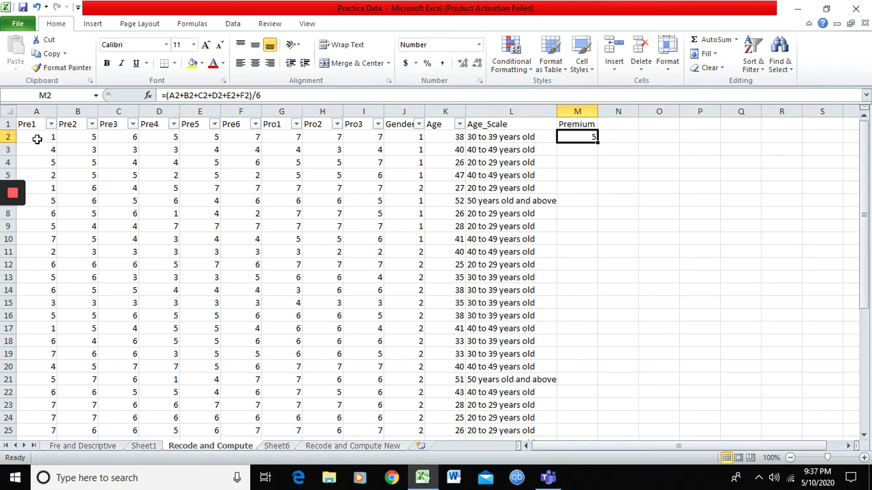
drag(37, 137, 257, 136)
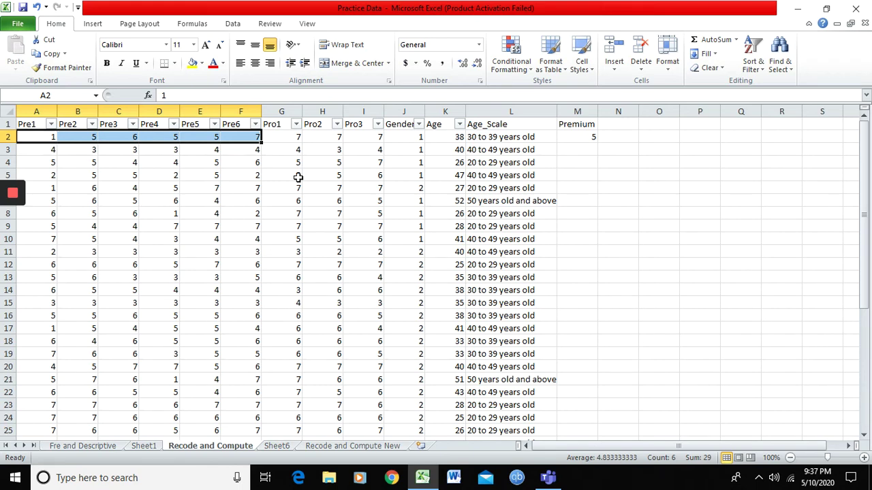
Display the Premium value in M2 with four decimal places, and reduce it back to a whole number.
click(582, 136)
click(463, 63)
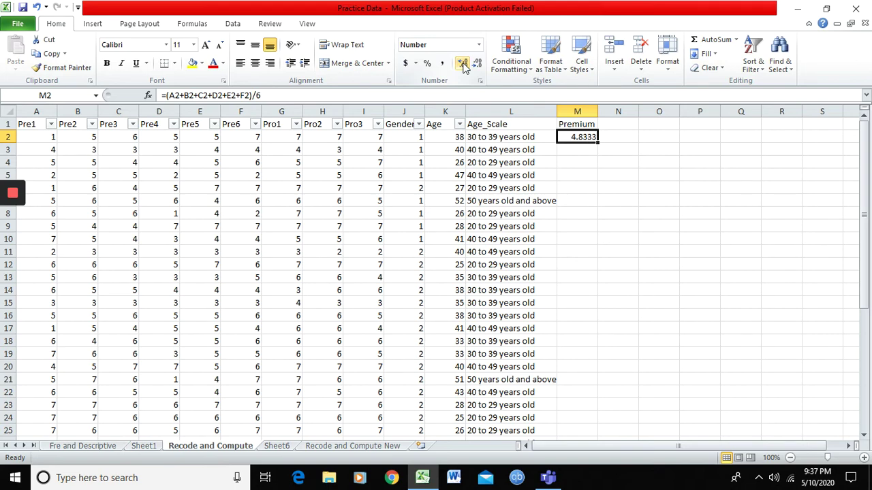
click(478, 64)
click(477, 63)
click(477, 63)
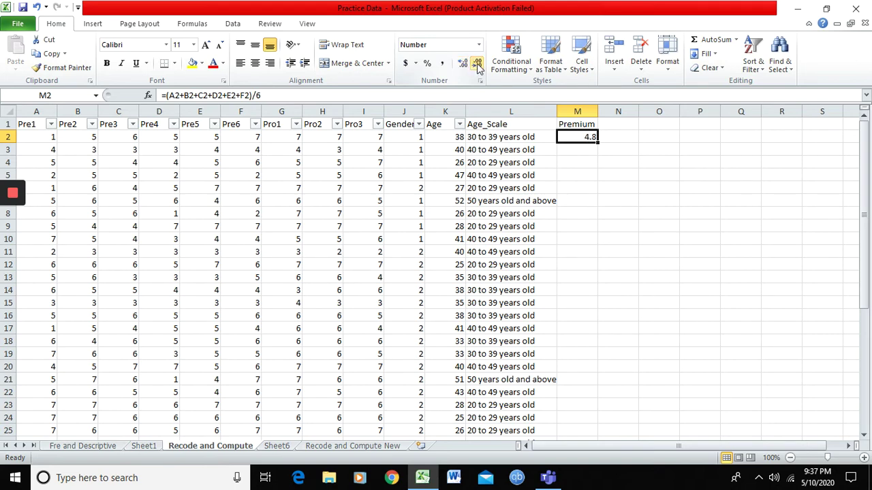
click(478, 63)
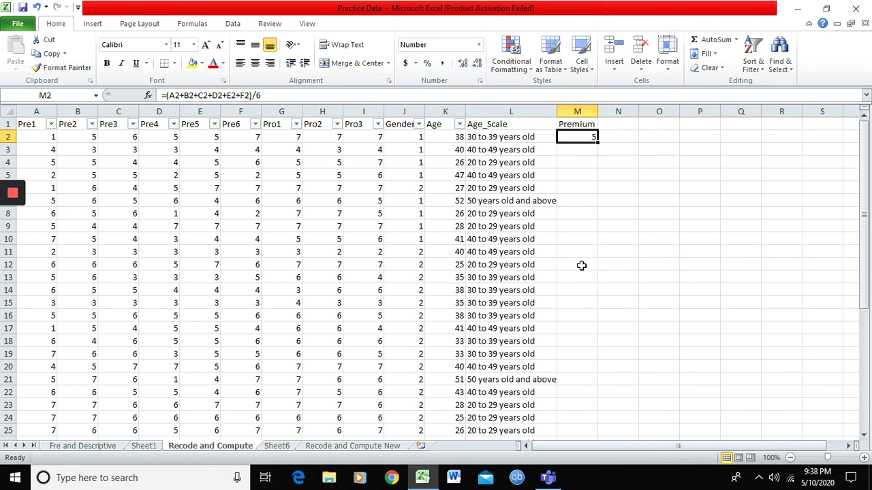
Examine the whole respondent record in row 2, including its Gender code and Premium score.
click(580, 147)
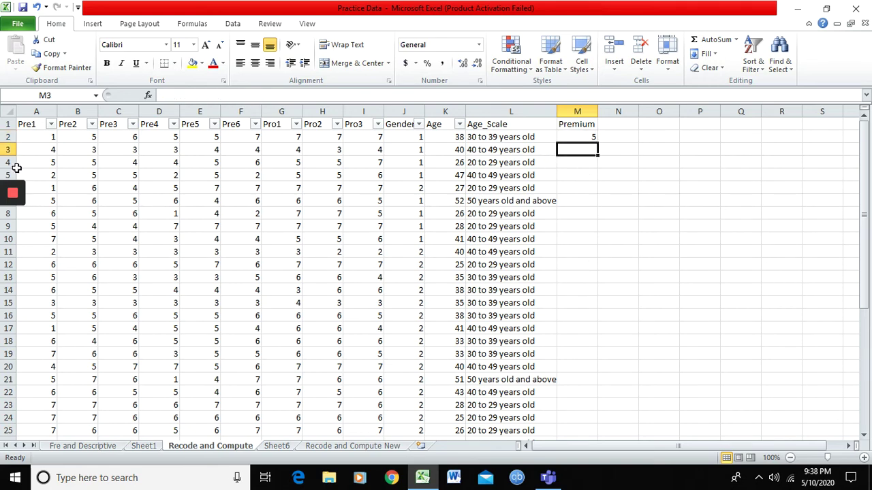
click(10, 136)
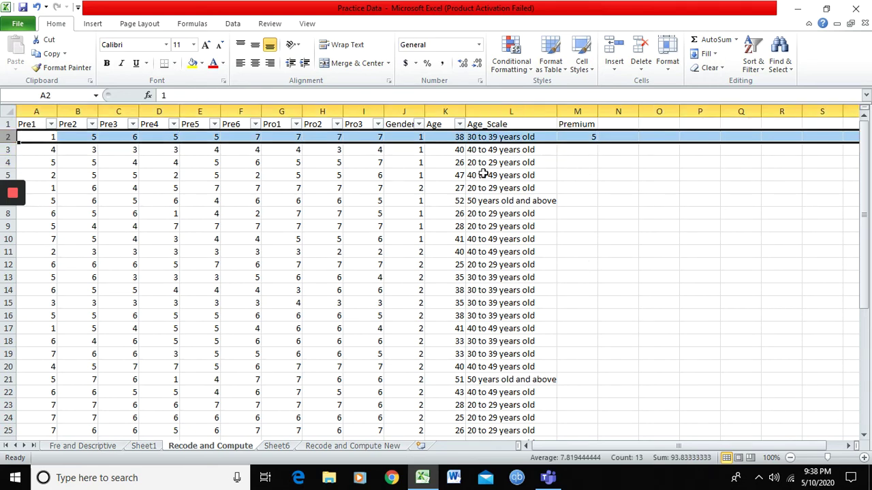
click(580, 140)
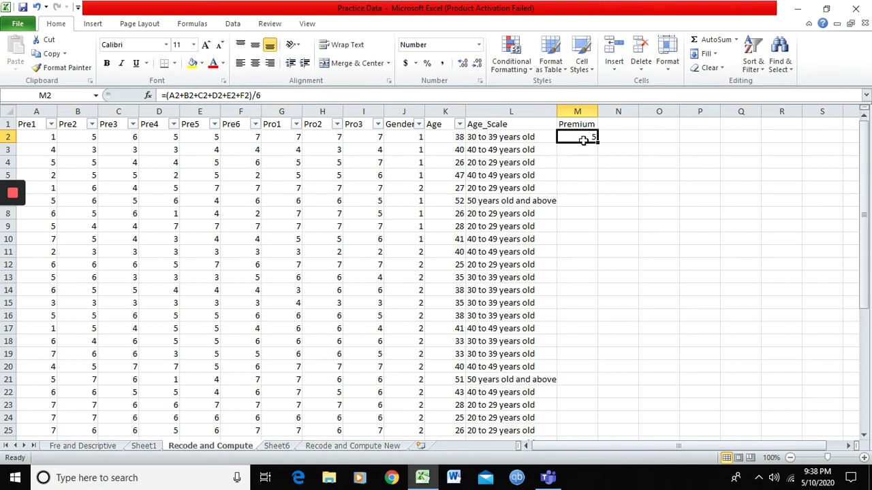
click(409, 140)
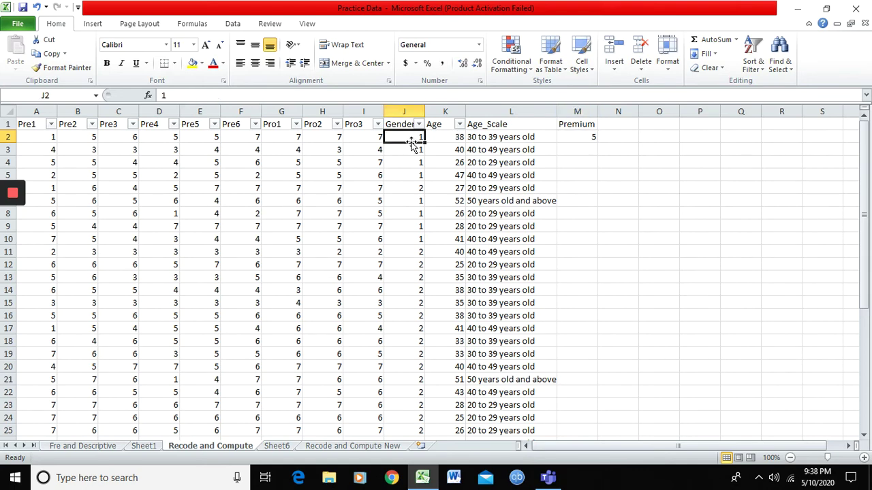
click(594, 139)
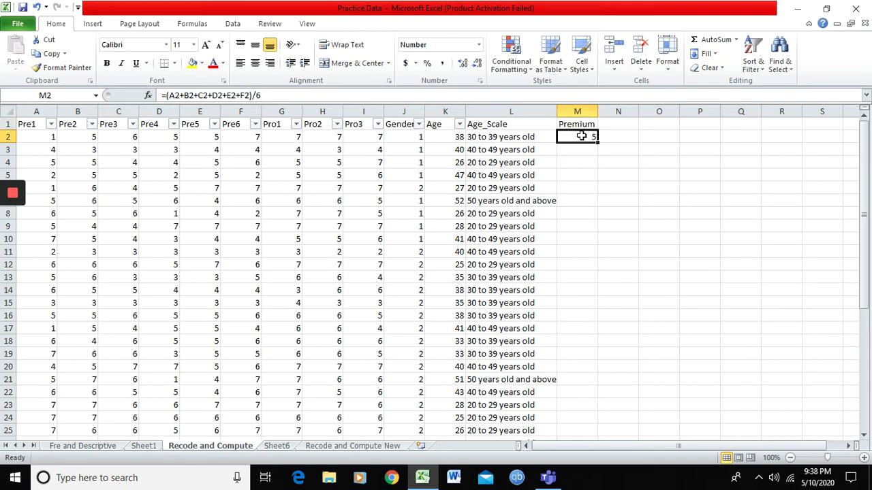
click(9, 137)
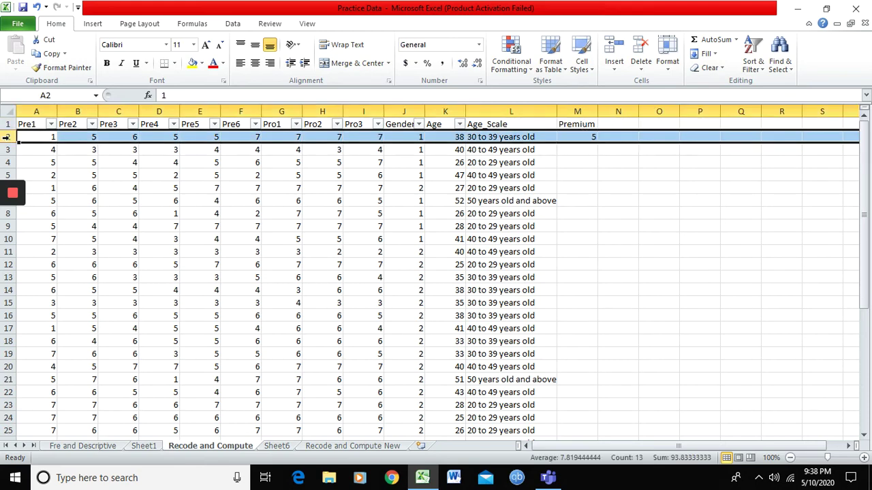
Fill the Premium formula from M2 down the column to M41, the last respondent row.
click(577, 137)
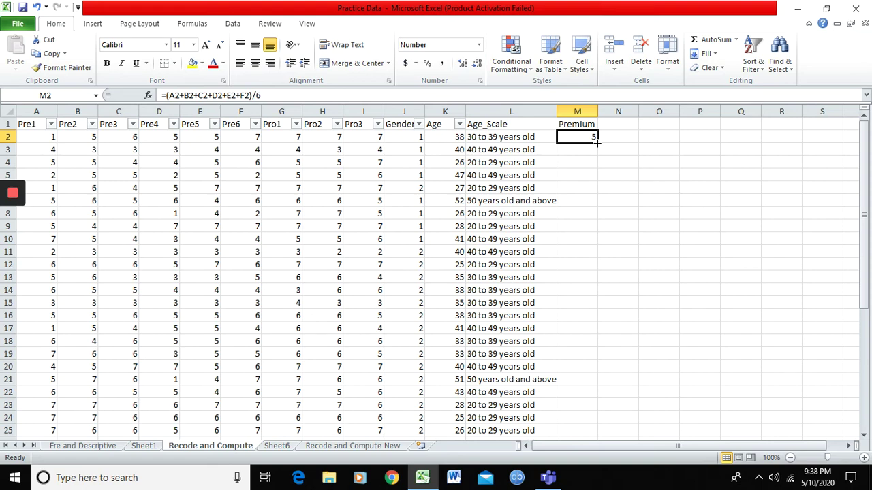
drag(596, 143, 582, 414)
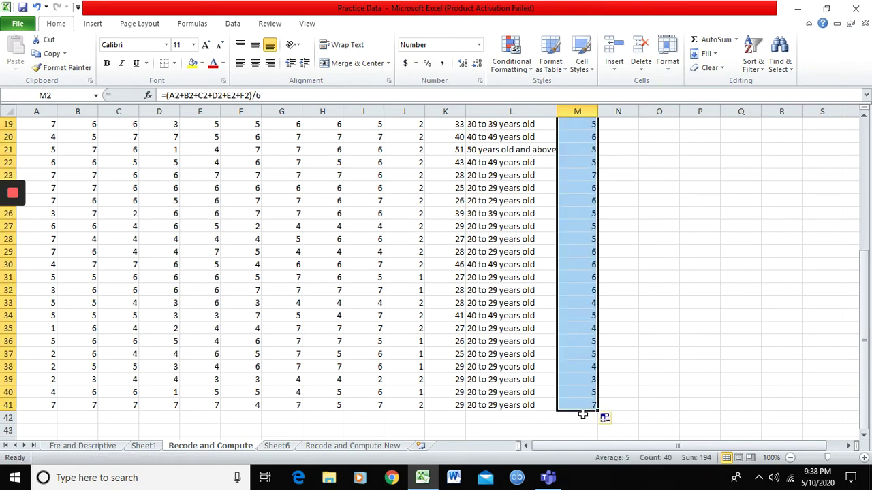
scroll(582, 414, up, 6)
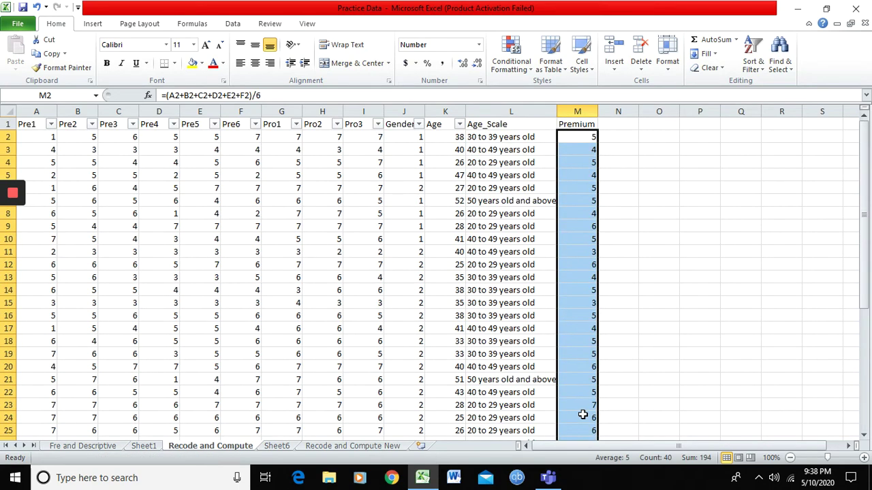
Examine the filled Premium formulas in cells M2 to M5 and the row references each one uses.
click(583, 148)
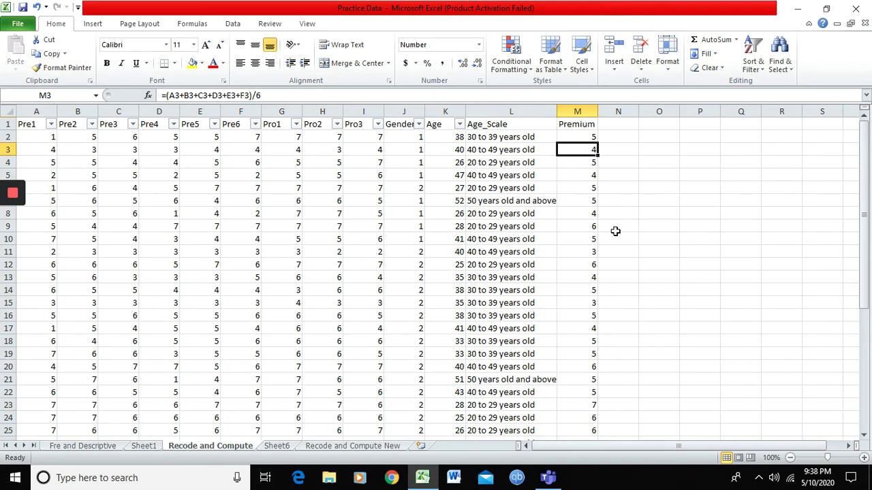
click(580, 162)
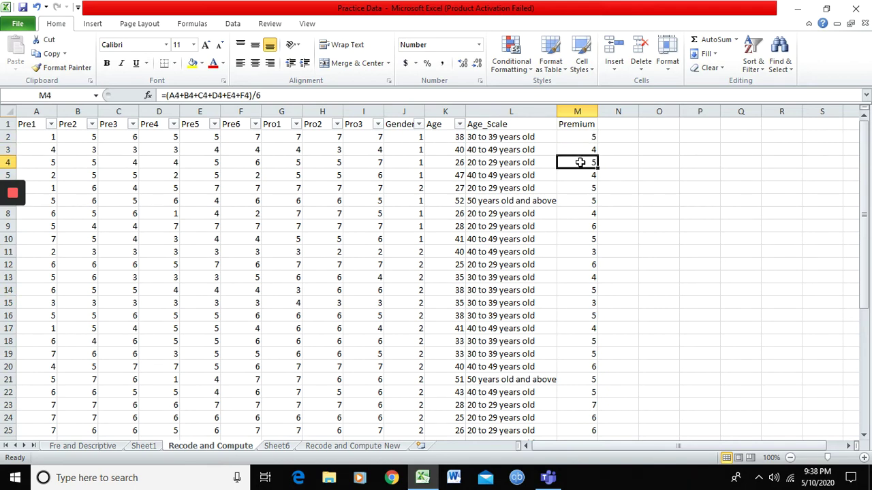
click(587, 175)
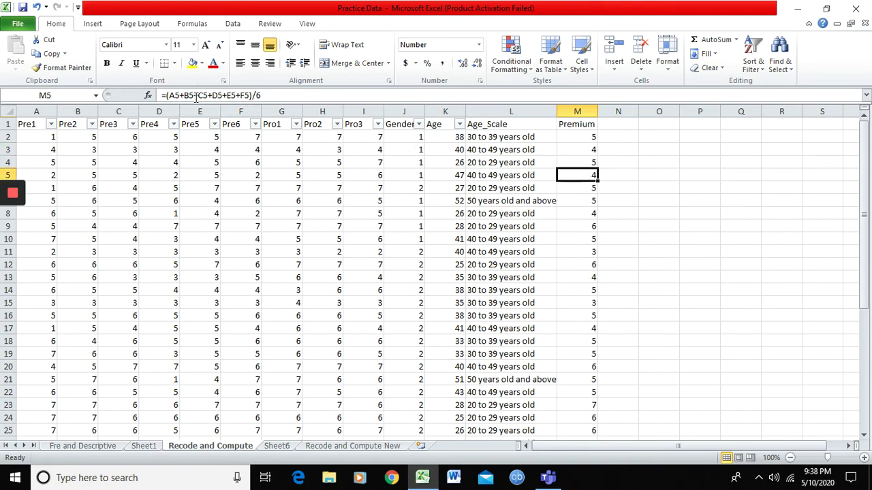
click(576, 165)
click(579, 151)
click(579, 138)
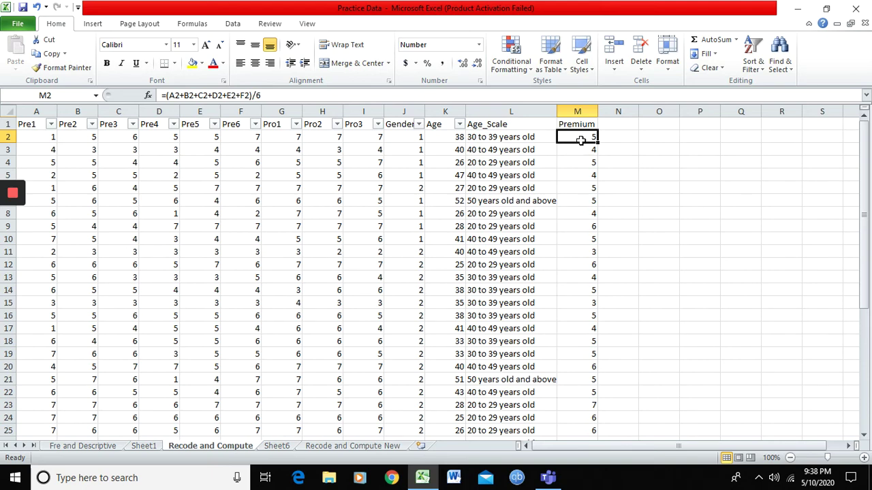
Examine the filled Premium formulas from M3 down to M41, and compare the Premium column with the Gender and Age_Scale columns.
click(580, 149)
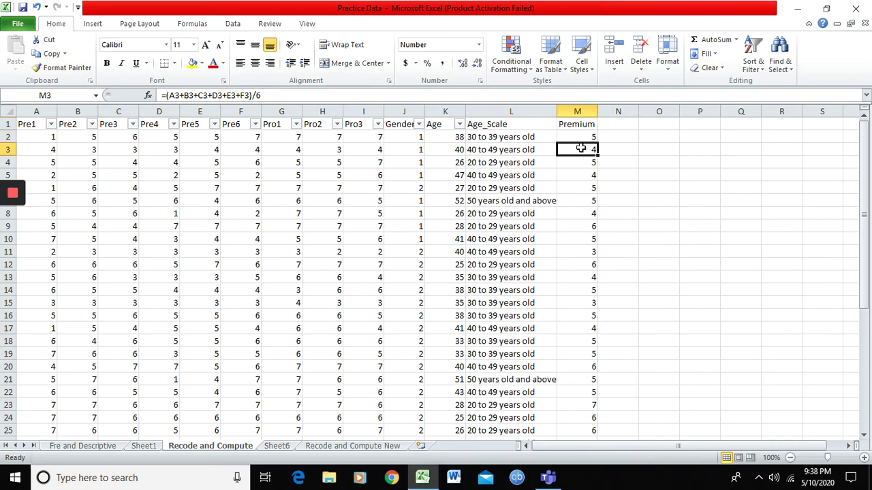
click(583, 162)
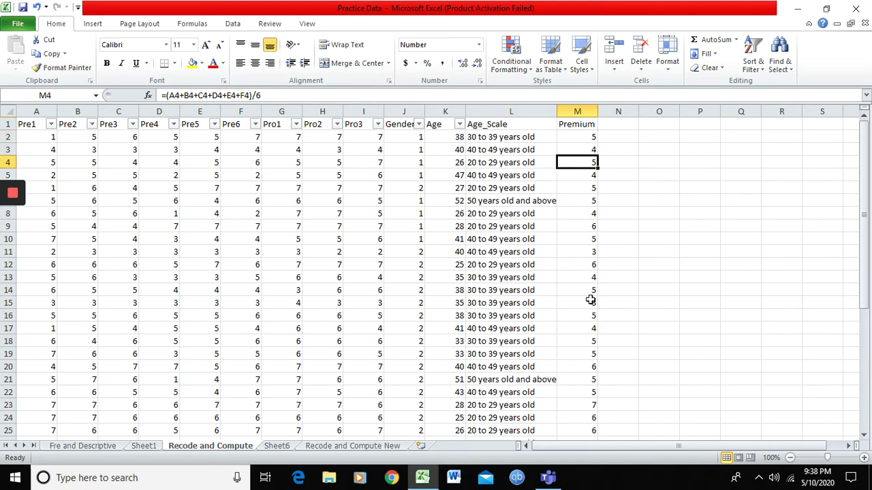
scroll(592, 300, down, 7)
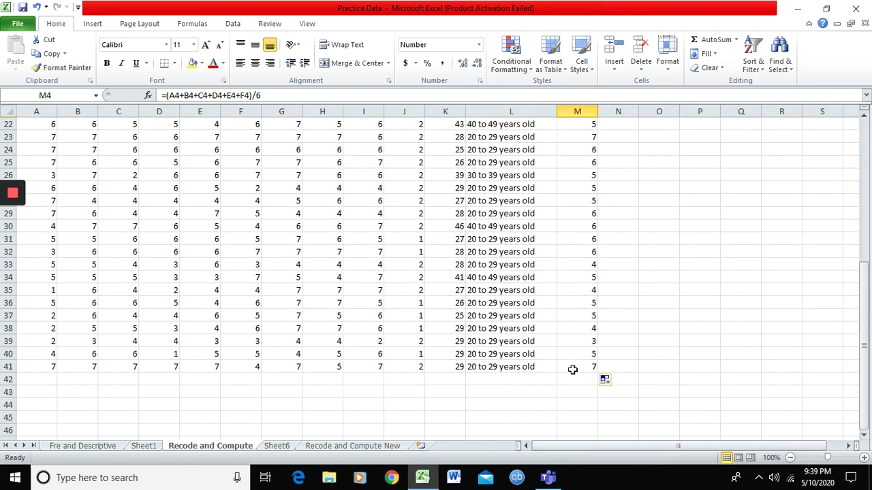
click(567, 365)
scroll(566, 362, up, 7)
click(580, 113)
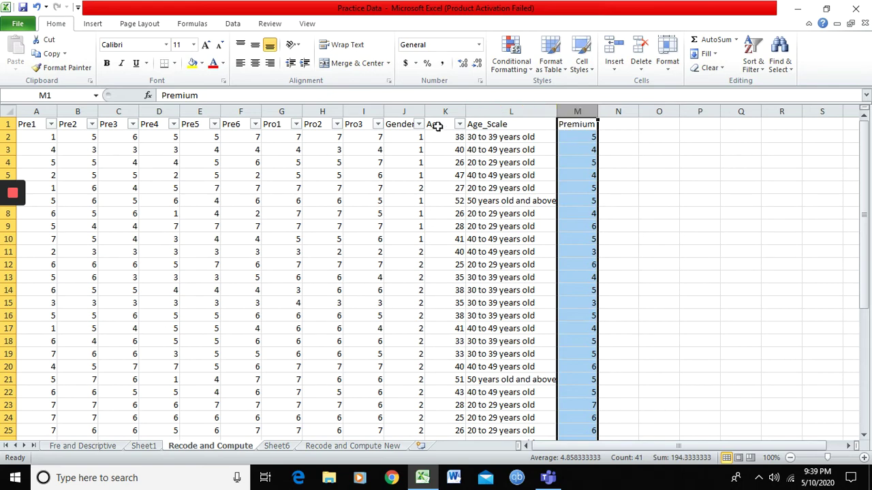
click(404, 111)
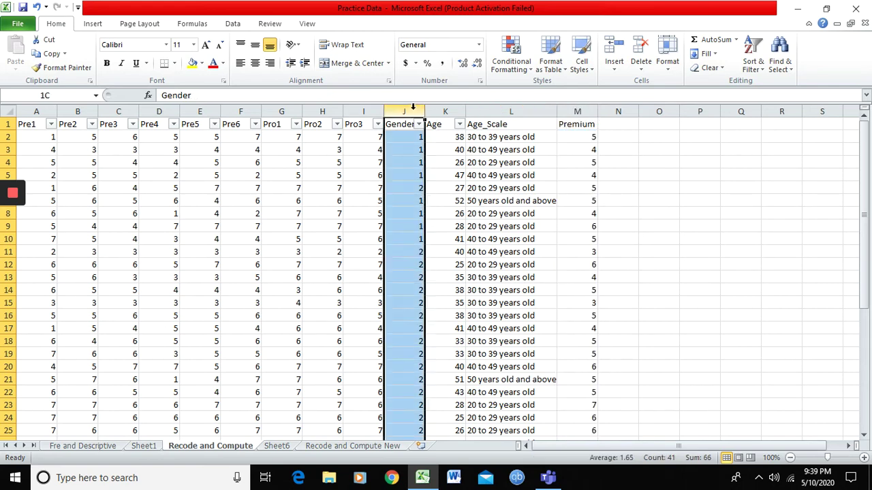
click(567, 111)
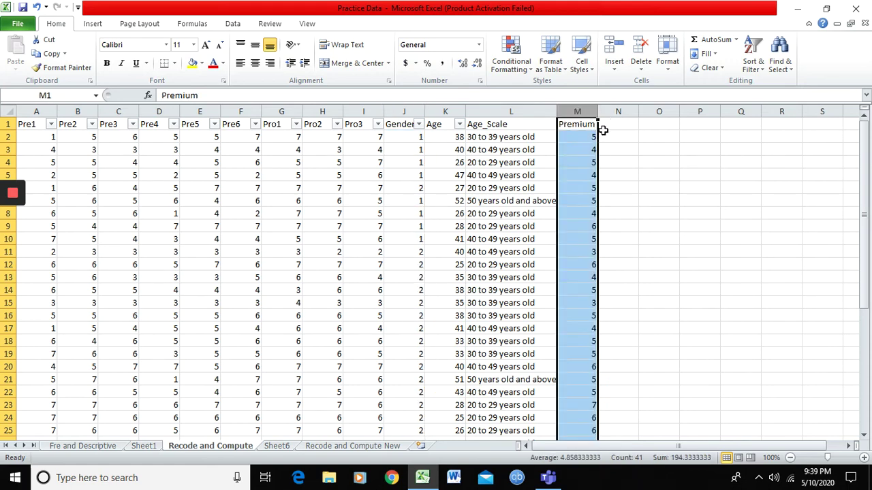
click(507, 111)
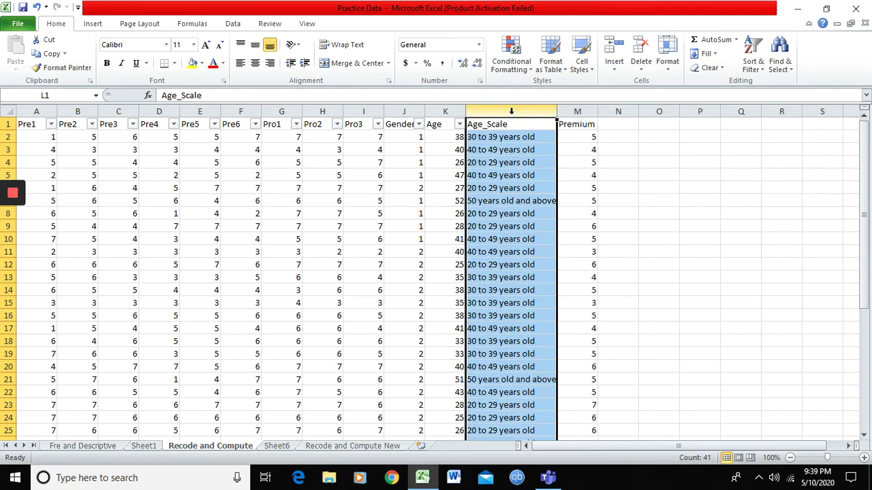
click(580, 111)
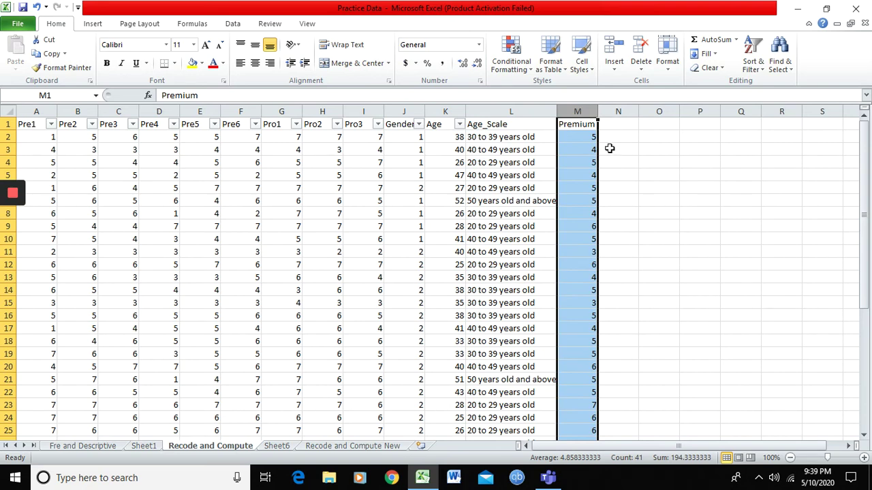
Add the header Program in N1 for a new variable based on the Pro1 to Pro3 items.
click(281, 127)
shift+click(354, 125)
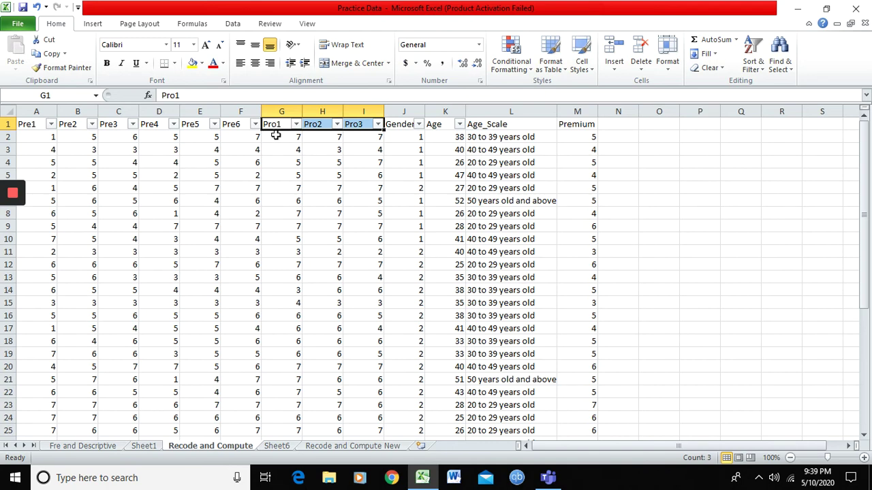
click(621, 126)
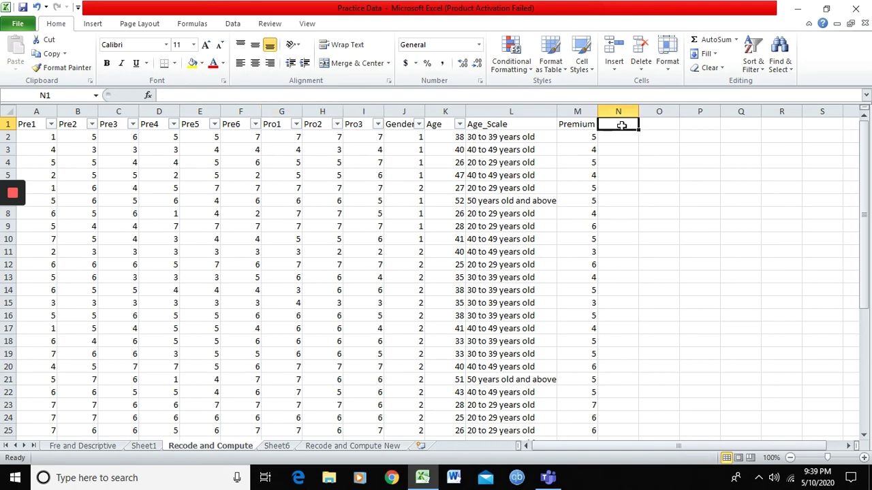
text(Ptrog)
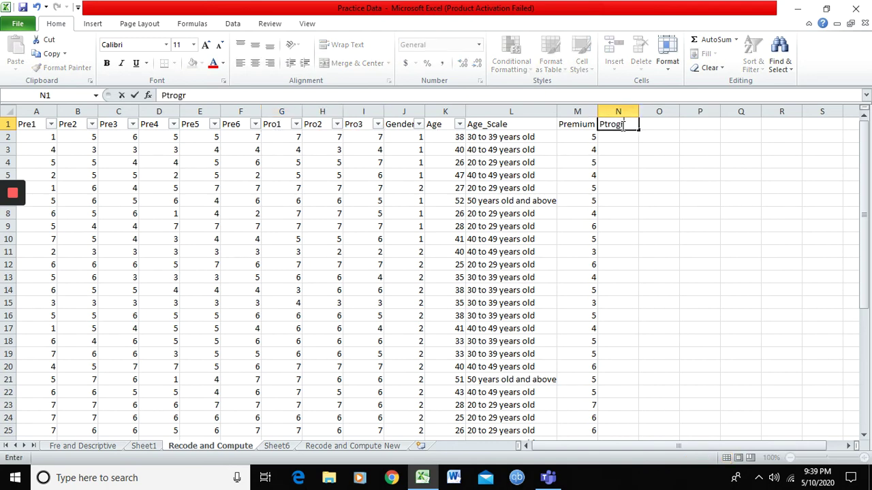
text(r)
key(BackSpace)
key(BackSpace)
key(BackSpace)
text(rogram)
key(Return)
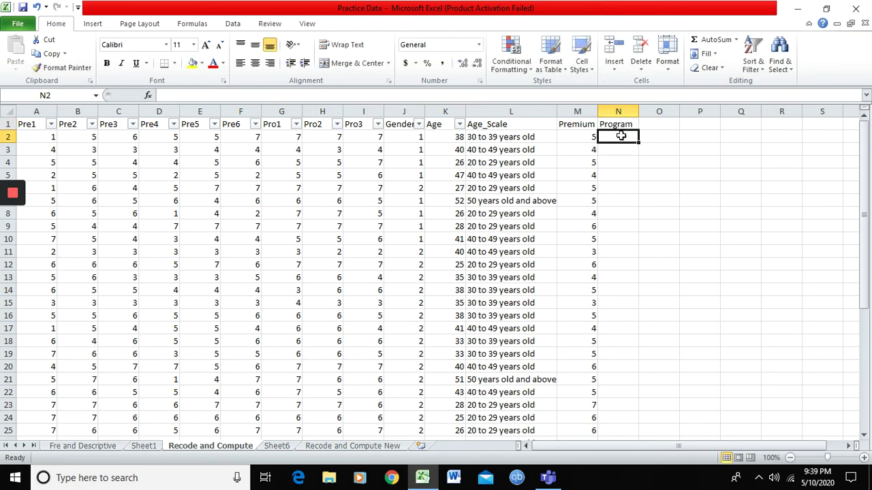
Enter the formula =(G2+H2+I2)/3 in N2 to average the Pro1, Pro2 and Pro3 scores.
click(288, 125)
click(318, 125)
click(363, 125)
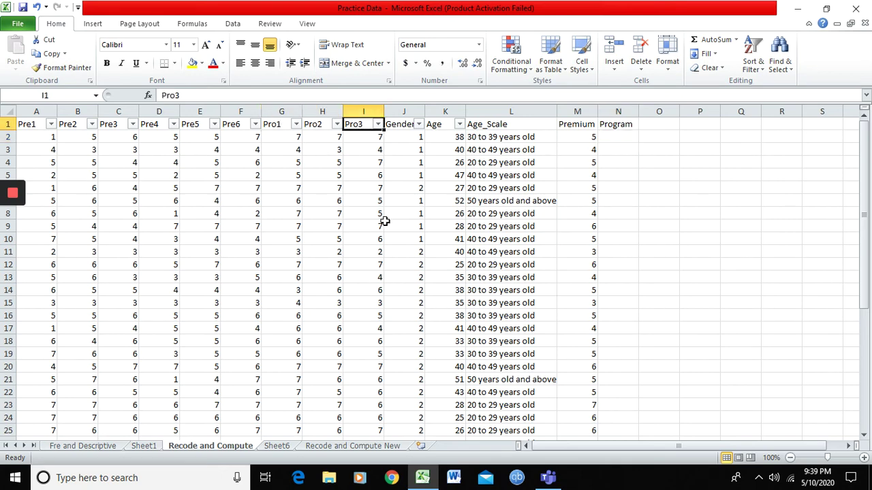
click(617, 139)
text(=)
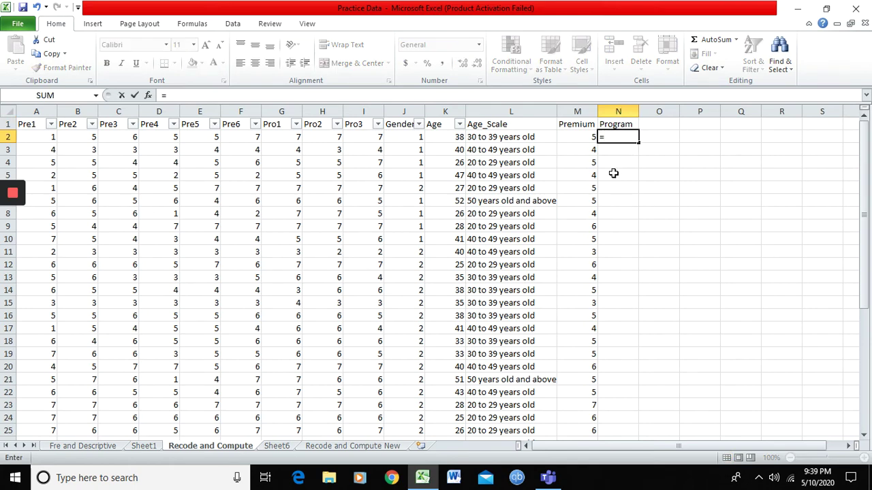
text(()
click(329, 137)
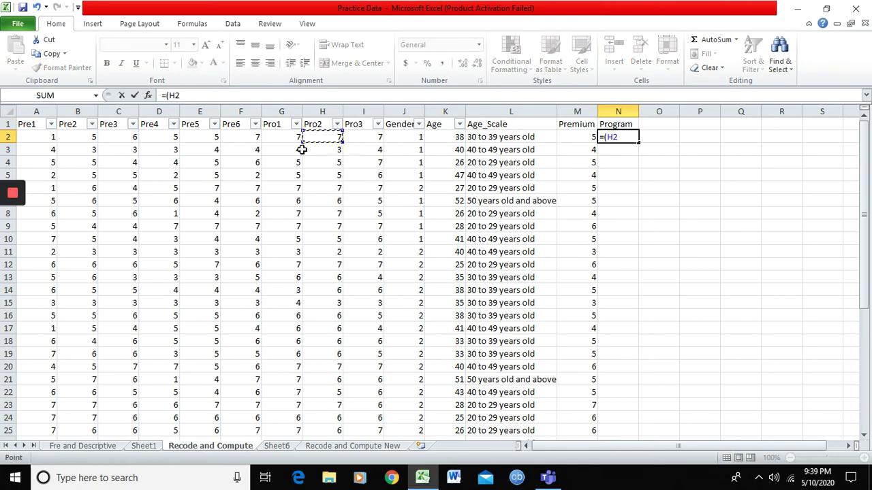
click(286, 134)
text(+)
click(329, 135)
text(+)
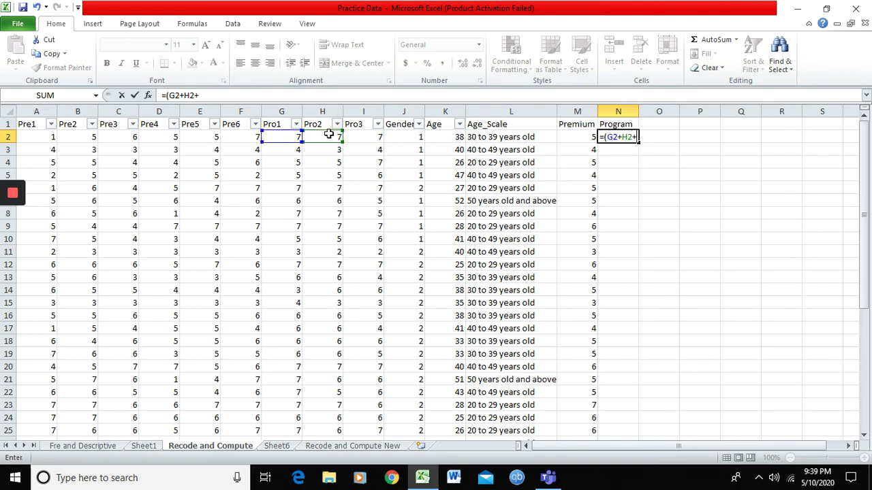
click(356, 137)
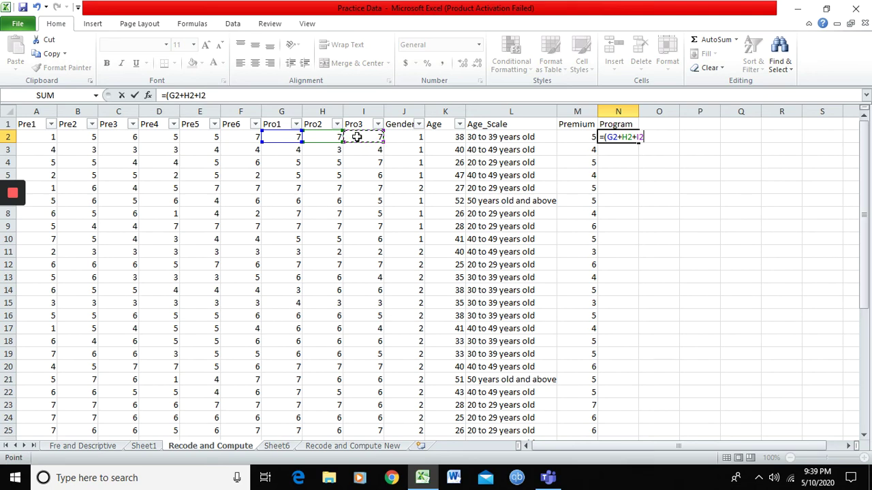
text()0)
text(3)
key(Return)
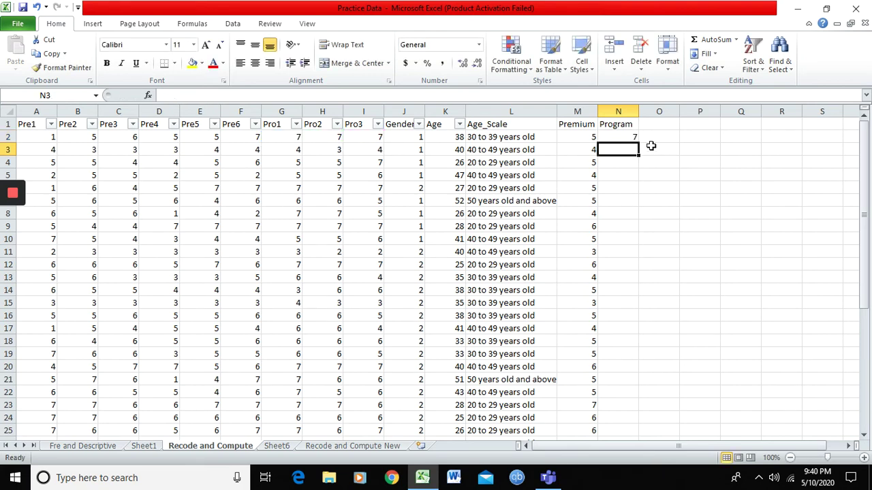
Fill the Program formula from N2 down the column to N41, the last respondent row.
click(605, 138)
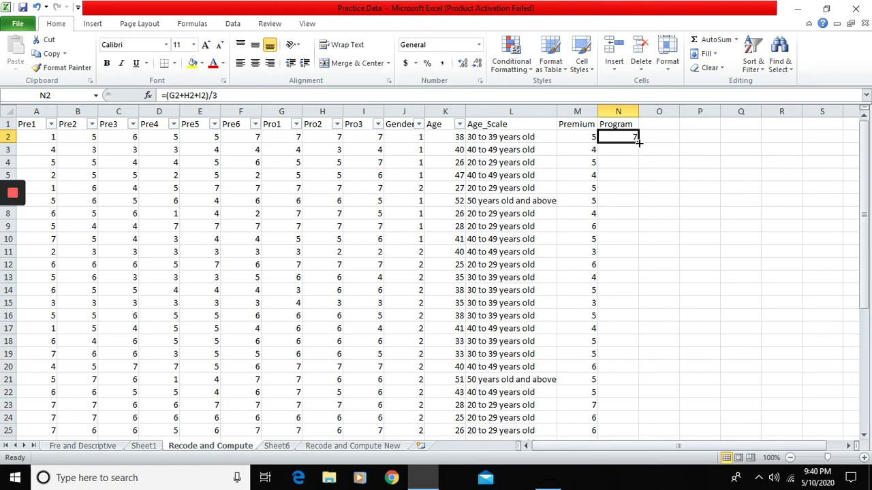
drag(638, 143, 638, 142)
drag(640, 195, 623, 423)
scroll(661, 416, up, 6)
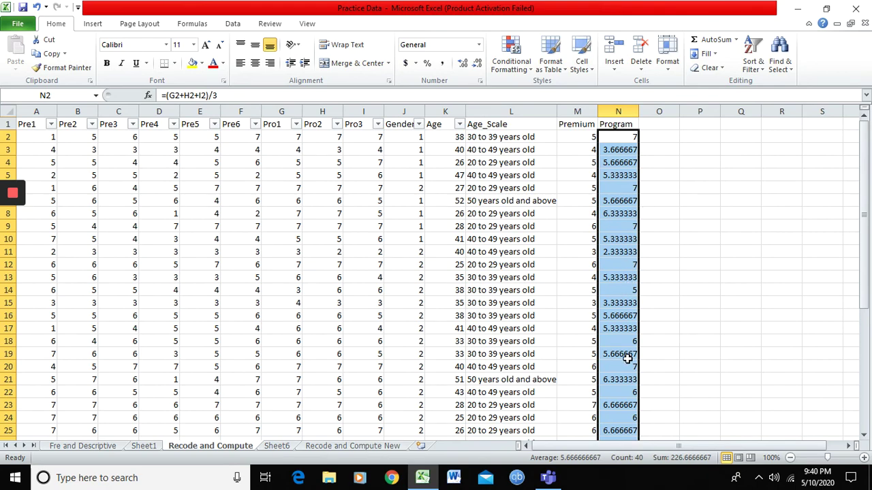
scroll(627, 356, down, 8)
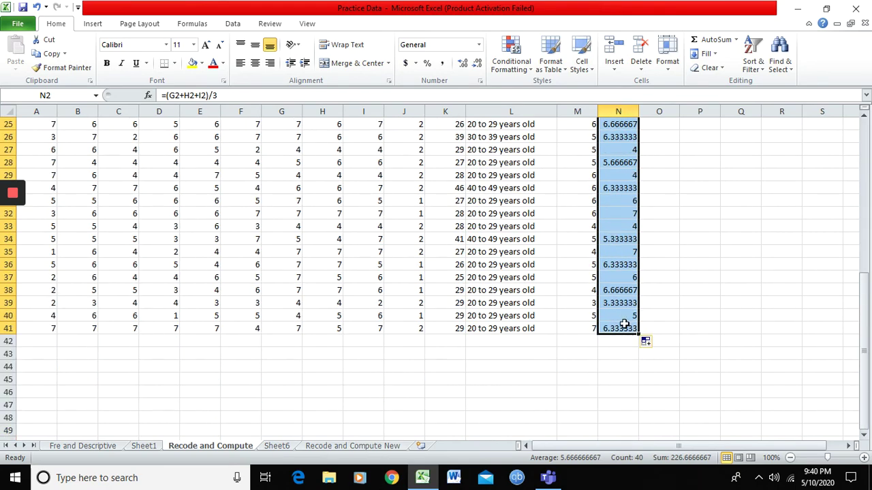
scroll(627, 330, up, 8)
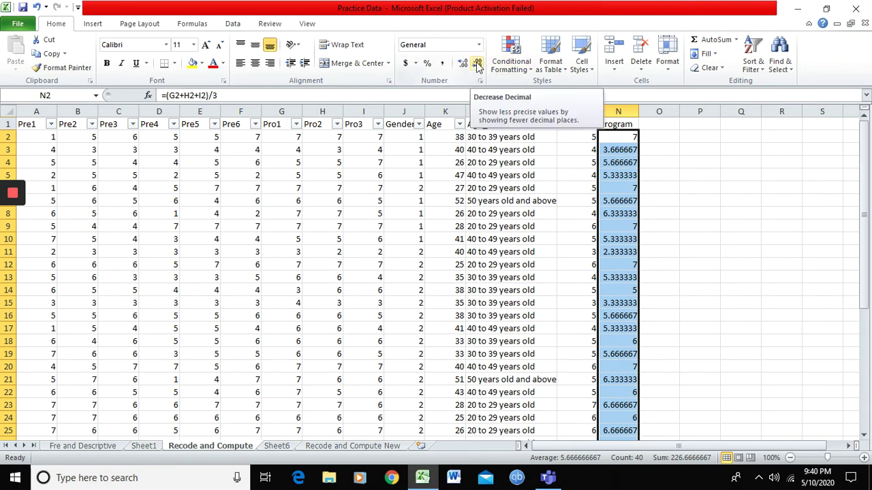
Format the Program values in N2 to N41 as Number with 0 decimal places.
click(624, 147)
drag(624, 137, 628, 402)
scroll(601, 299, up, 6)
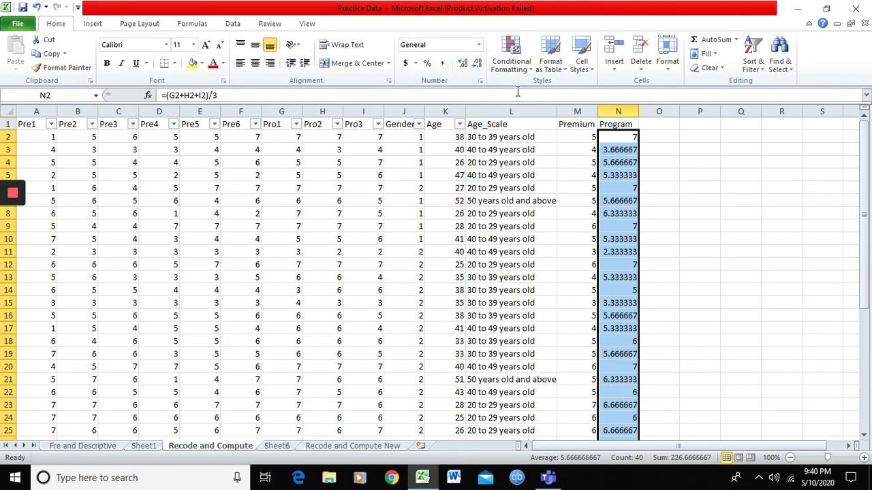
right_click(625, 152)
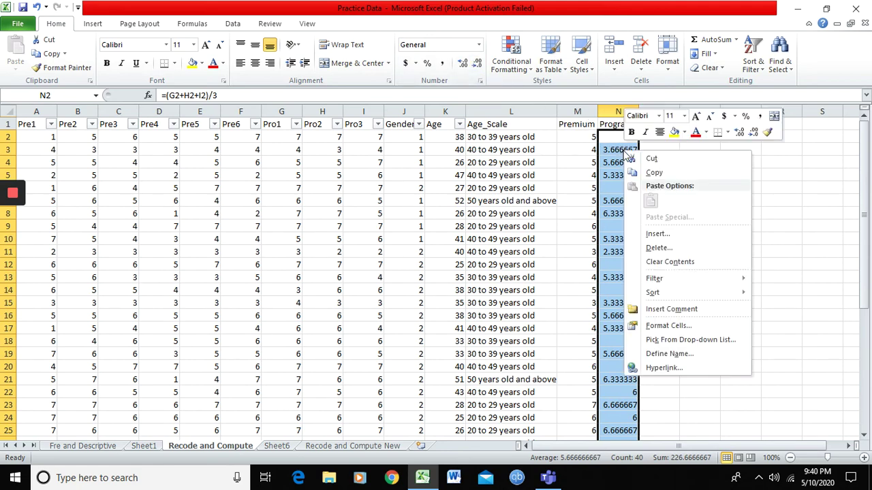
click(686, 326)
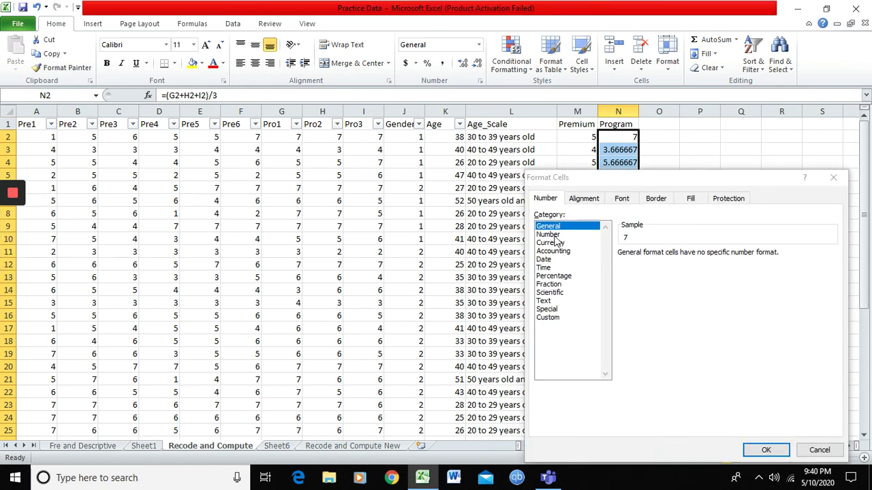
click(554, 236)
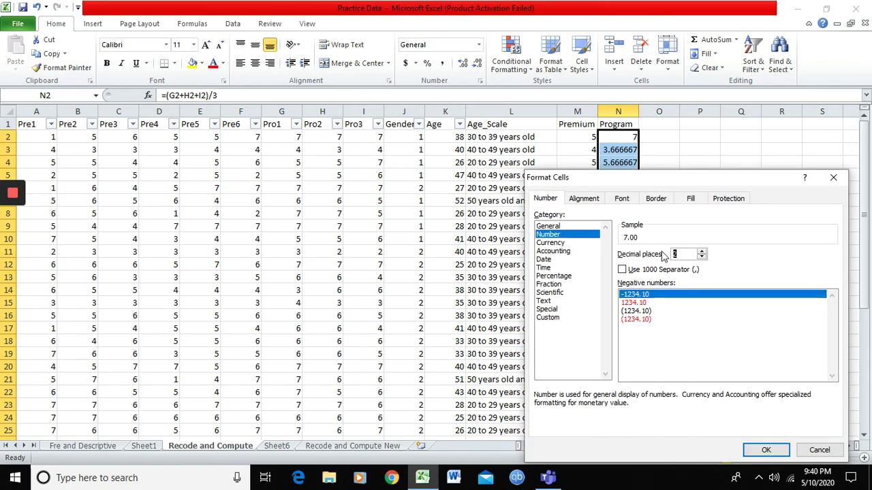
text(0)
click(764, 451)
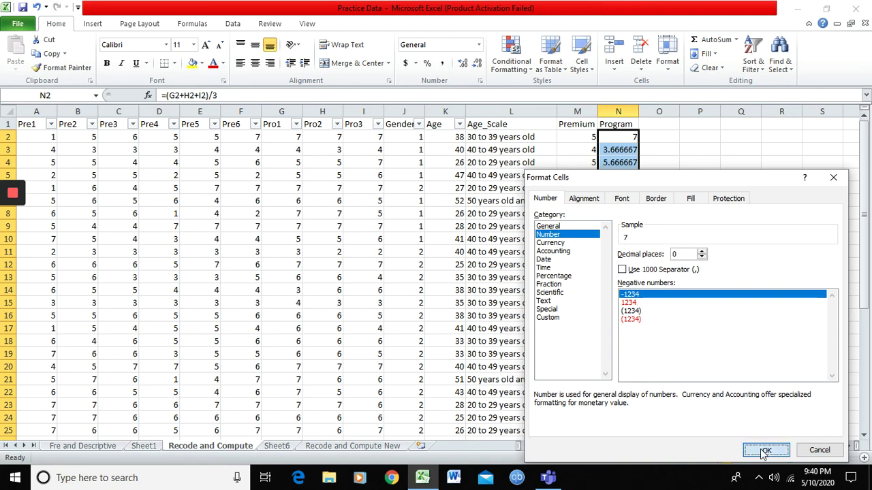
click(693, 250)
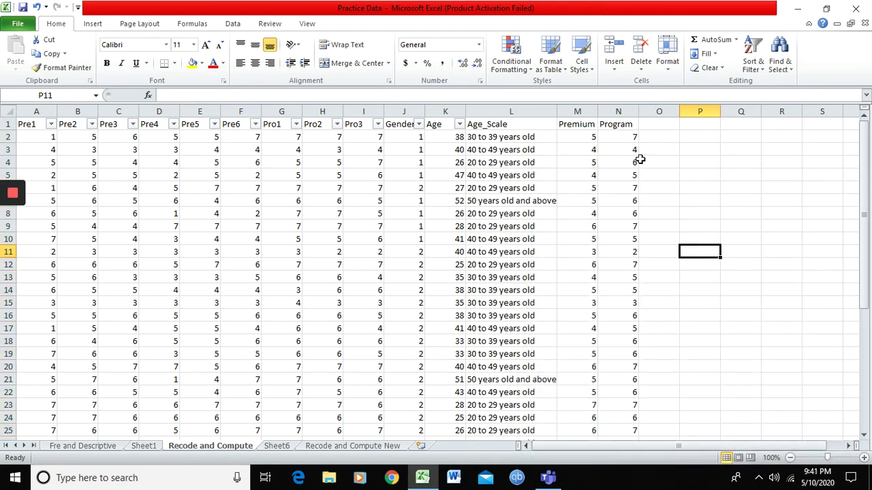
Examine the Program formula in N3 and review the new Age_Scale, Premium and Program columns together.
click(623, 151)
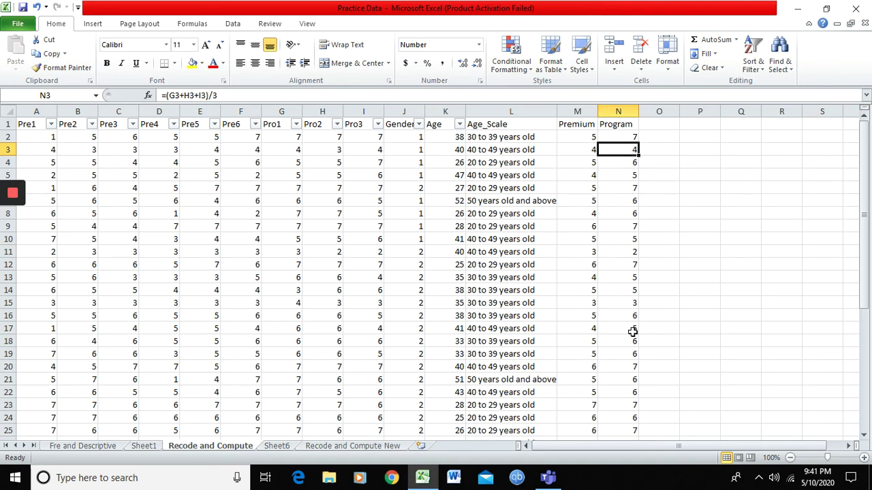
click(572, 111)
click(616, 111)
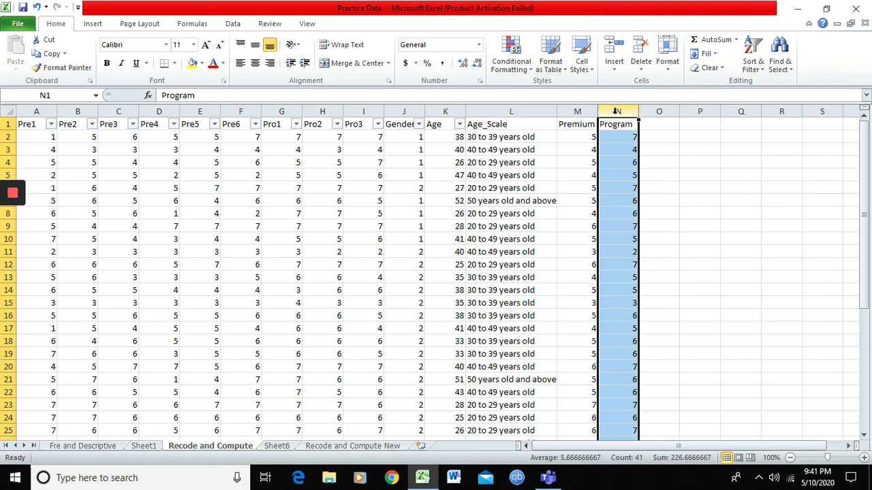
click(507, 111)
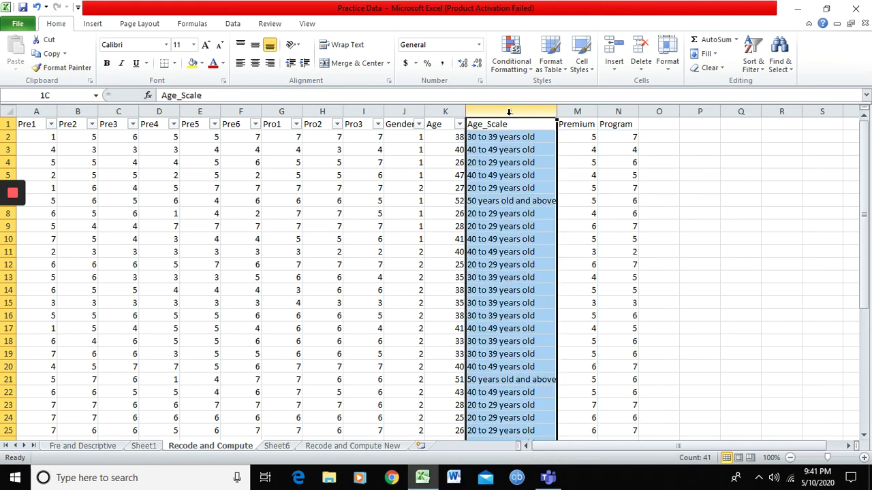
click(577, 111)
click(617, 111)
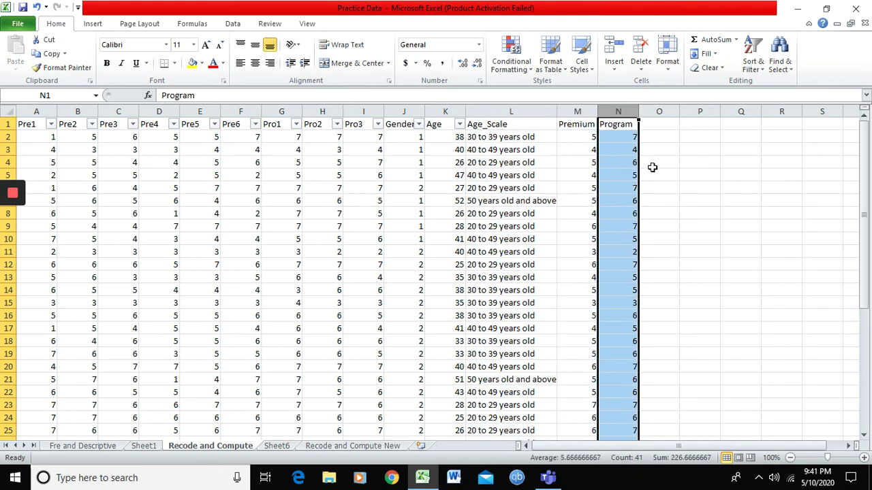
click(692, 179)
drag(511, 111, 617, 113)
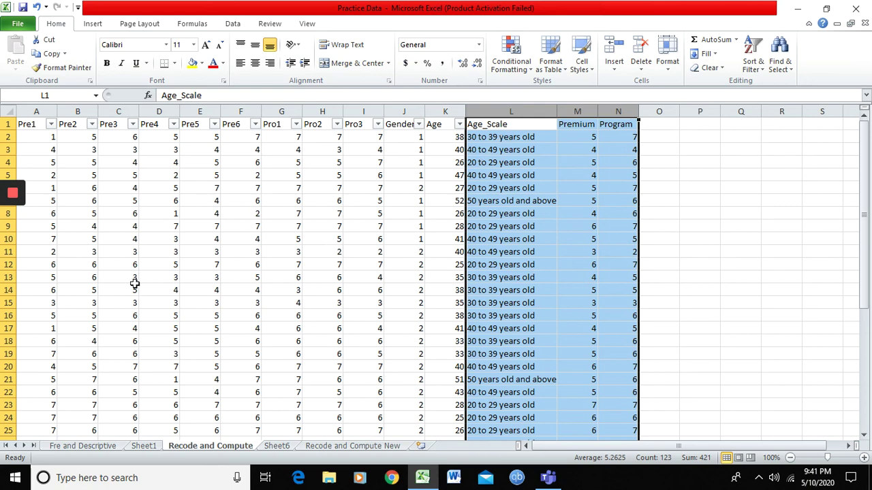
mouse_move(17, 195)
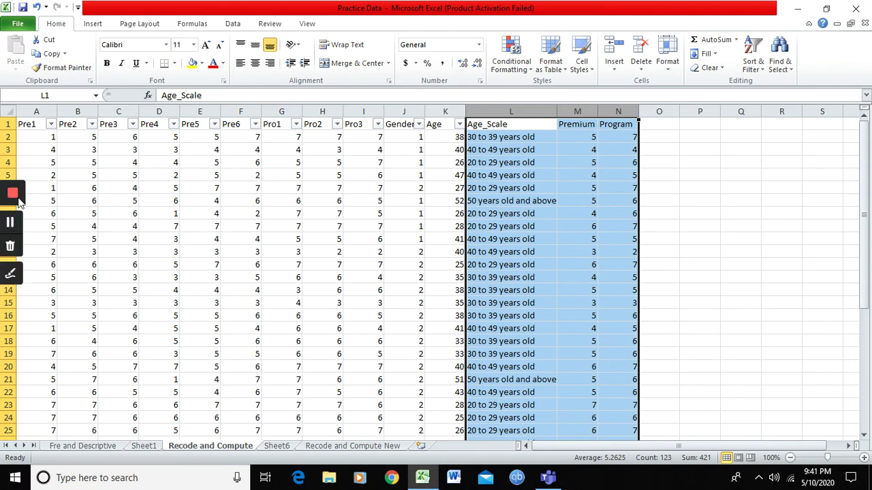